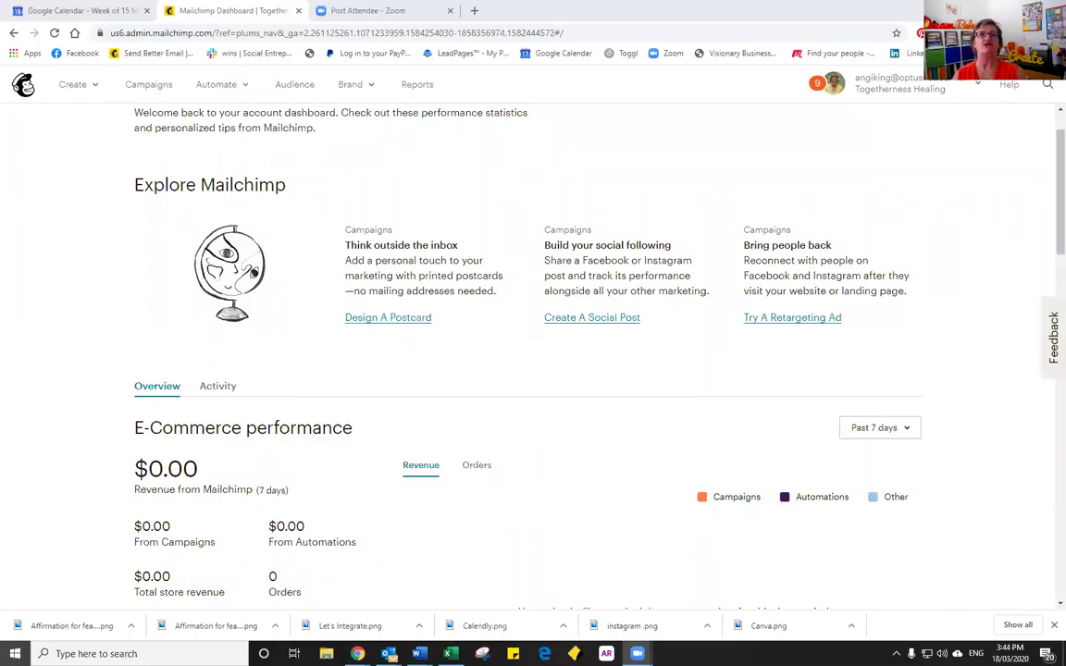
# - Create a new survey for the test audience
pyautogui.click(72, 84)
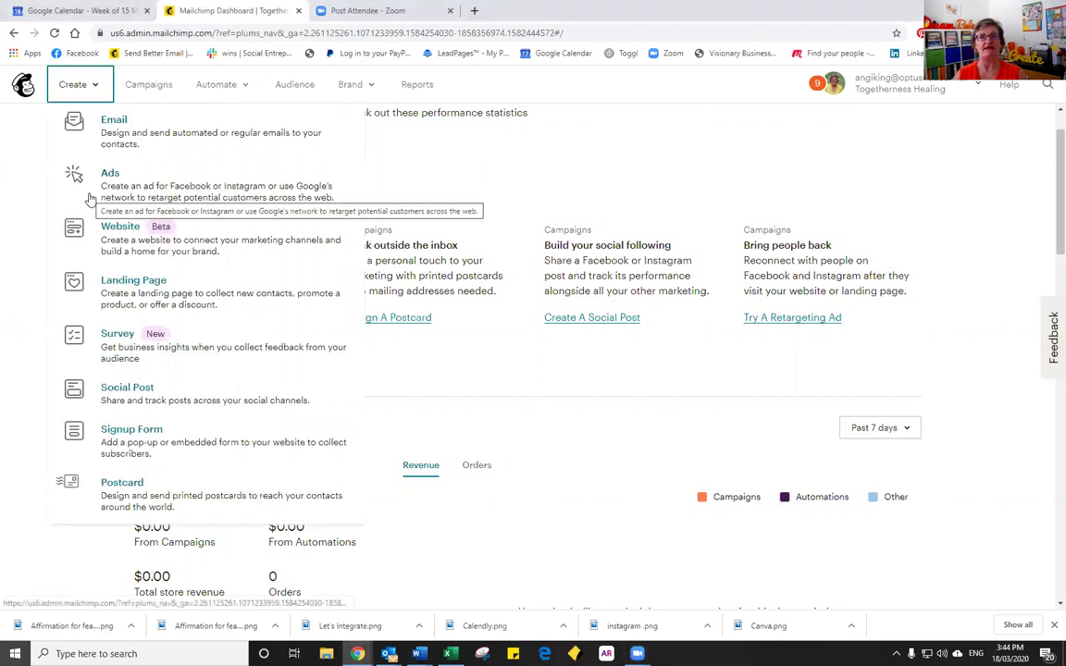
pyautogui.click(118, 363)
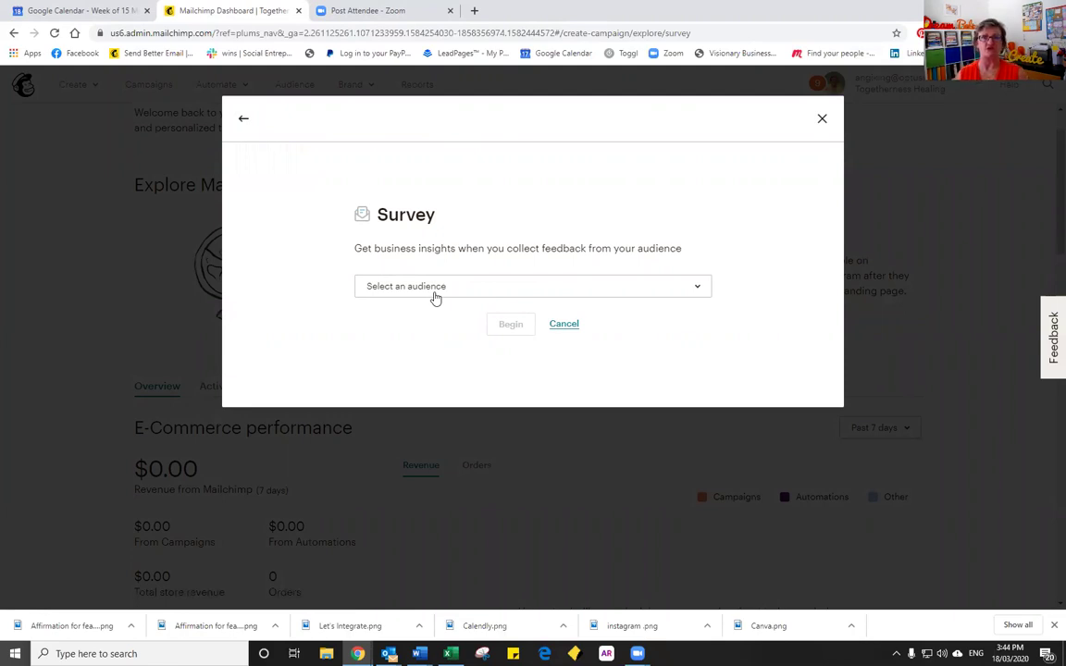
pyautogui.click(434, 295)
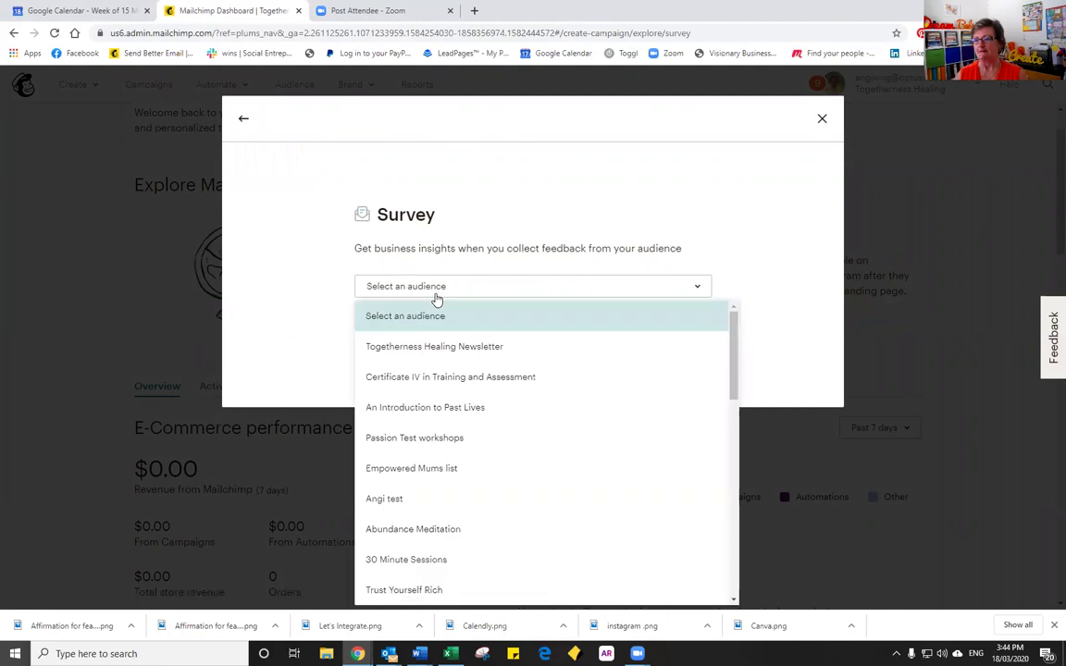
pyautogui.click(404, 505)
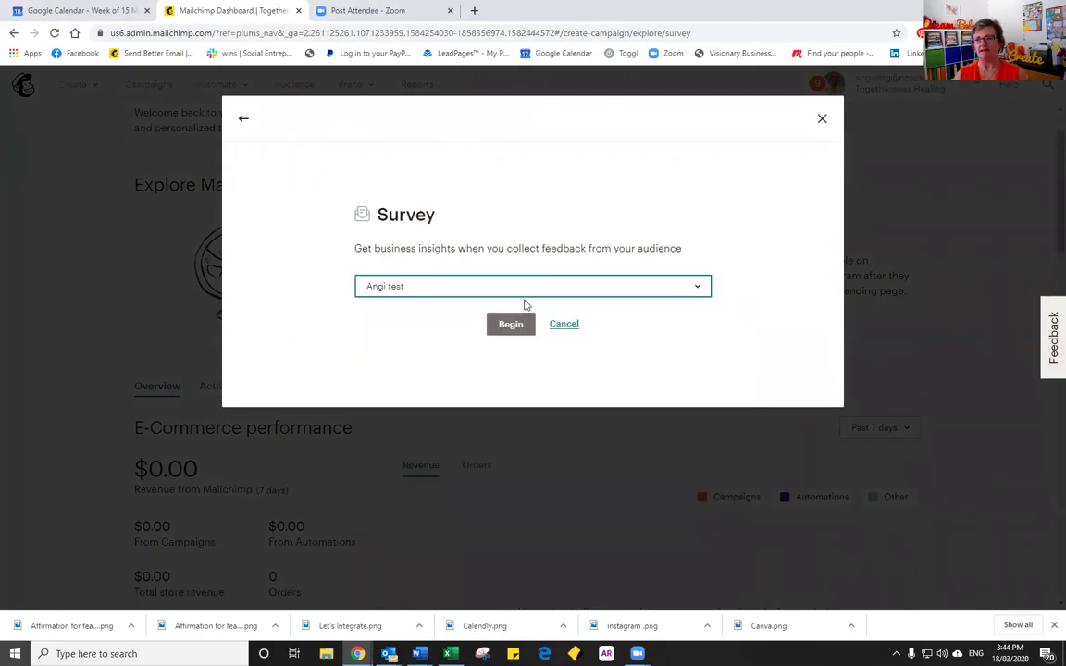
pyautogui.click(514, 326)
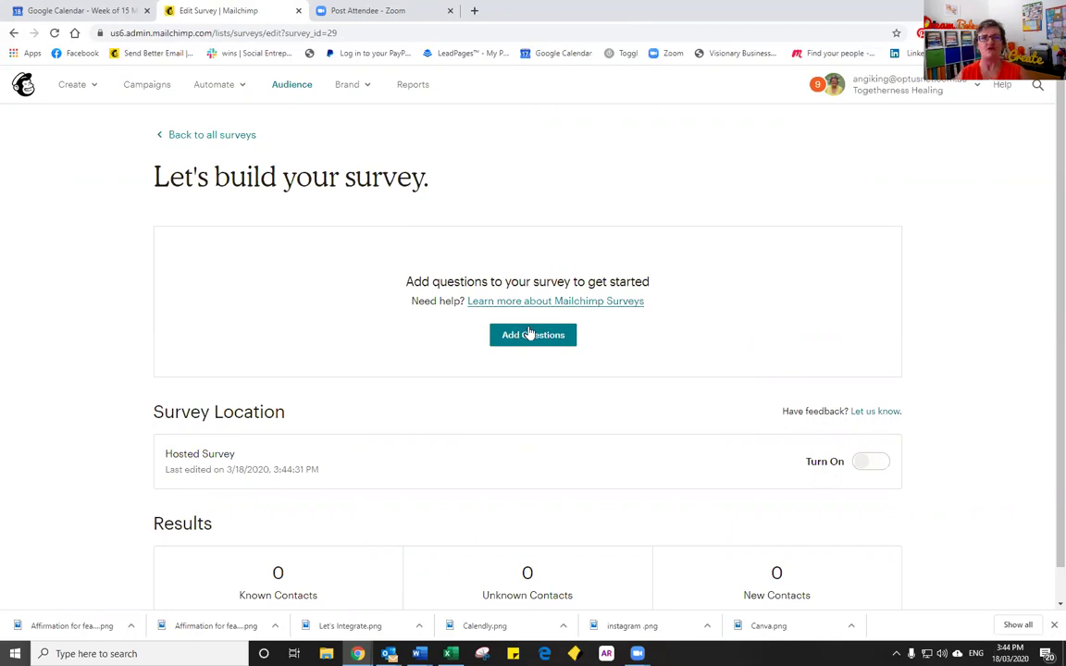
# - Add a first question to the survey and name the survey "Post Event Survey"
pyautogui.scroll(-1, 767, 312)
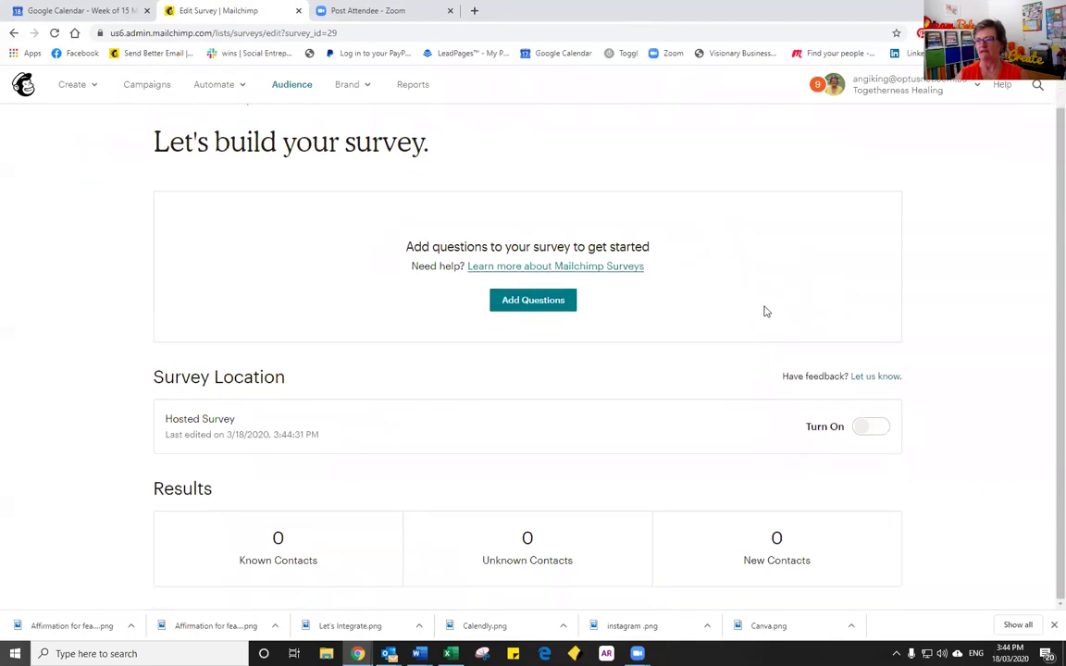
pyautogui.click(537, 306)
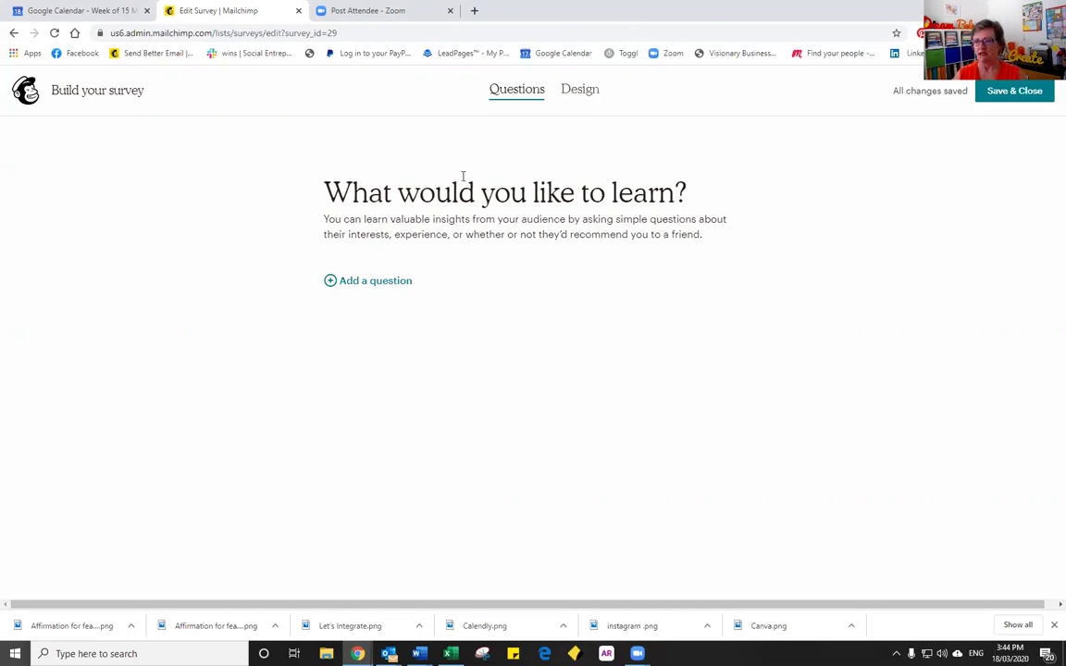
pyautogui.click(383, 283)
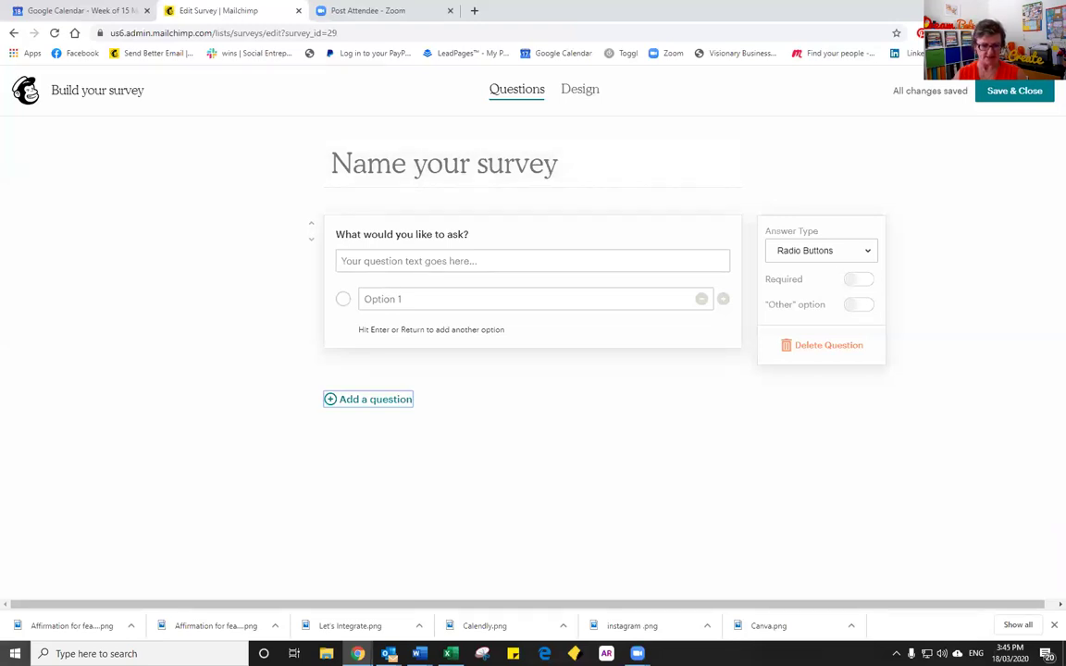
pyautogui.hotkey('alt', 'Tab')
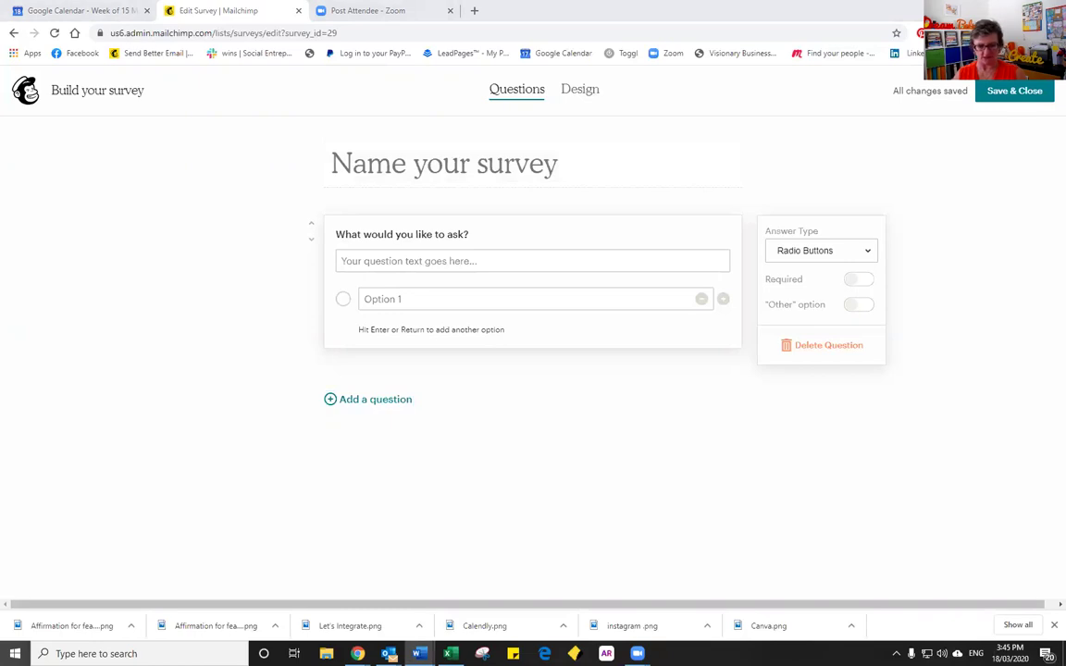
pyautogui.click(396, 166)
pyautogui.write('Post Event Survey')
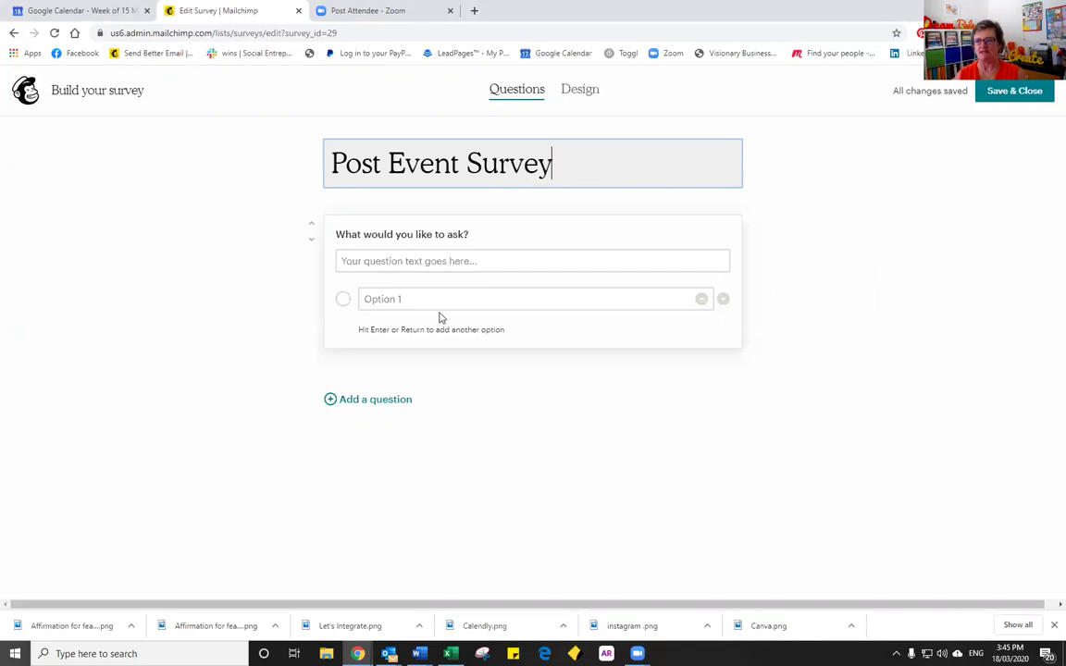
# - Make the first question a Radio Buttons question asking "Did you feel the event was the right length?"
pyautogui.click(432, 238)
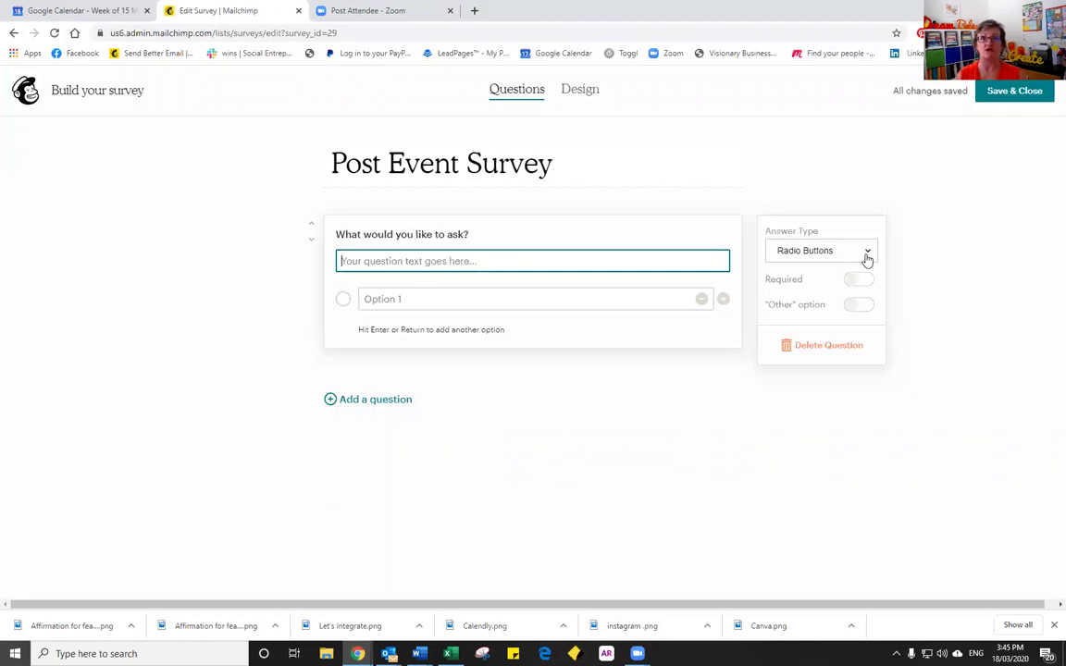
pyautogui.click(867, 255)
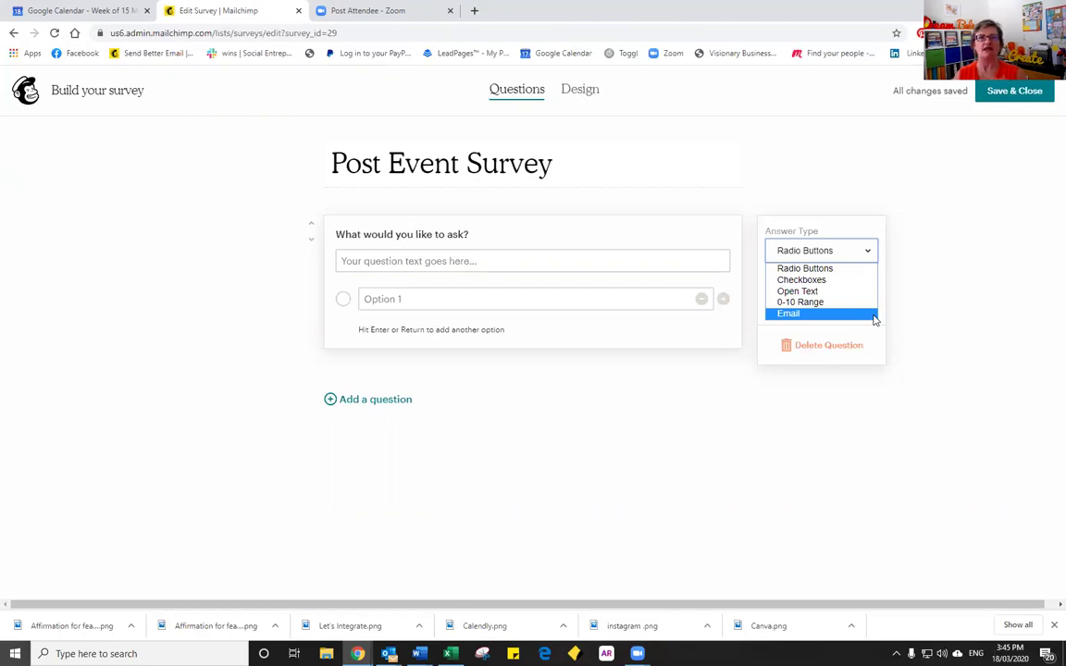
pyautogui.click(838, 270)
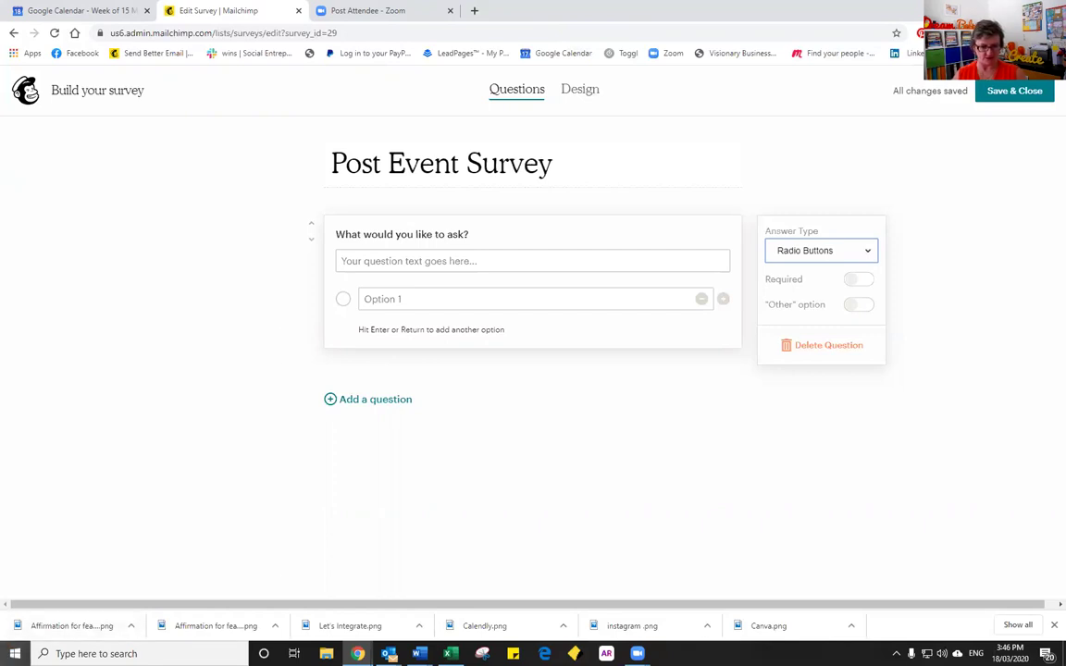
pyautogui.hotkey('alt', 'Tab')
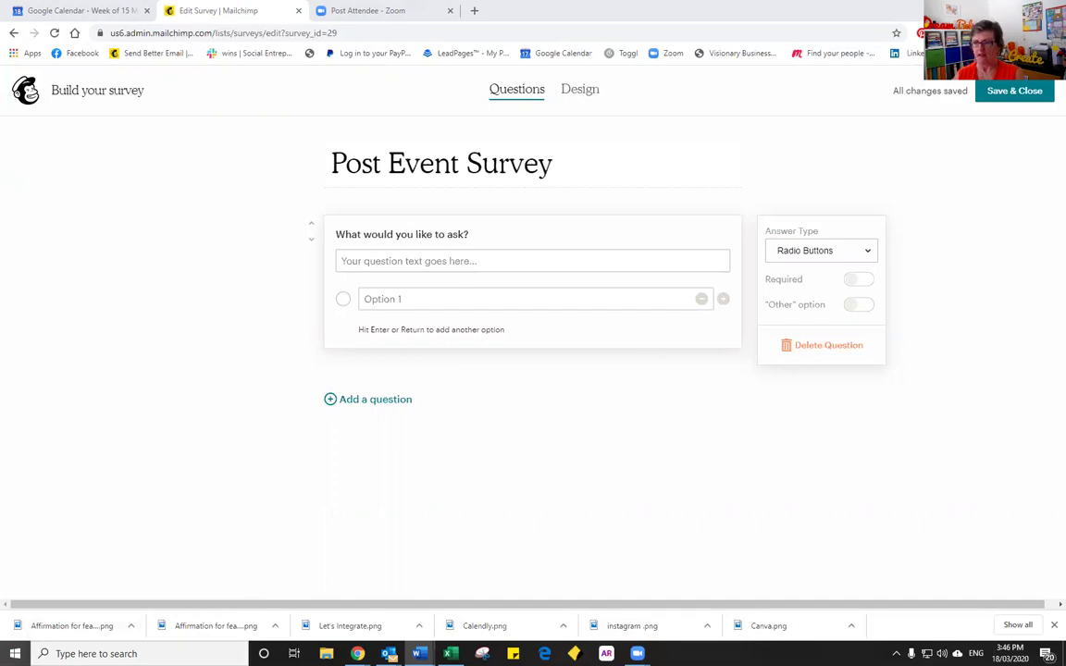
pyautogui.click(550, 260)
pyautogui.write('Did you feel the event was the right length?')
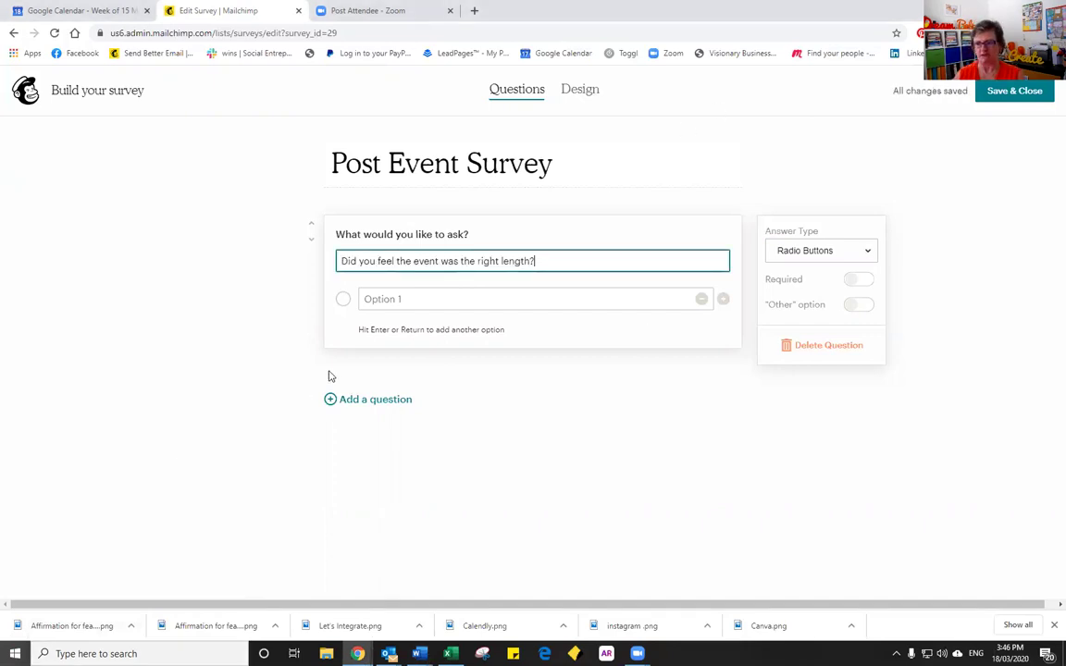
# - Give the event length question the answer options "Too Long", "Too Short" and "Just Right"
pyautogui.hotkey('alt', 'Tab')
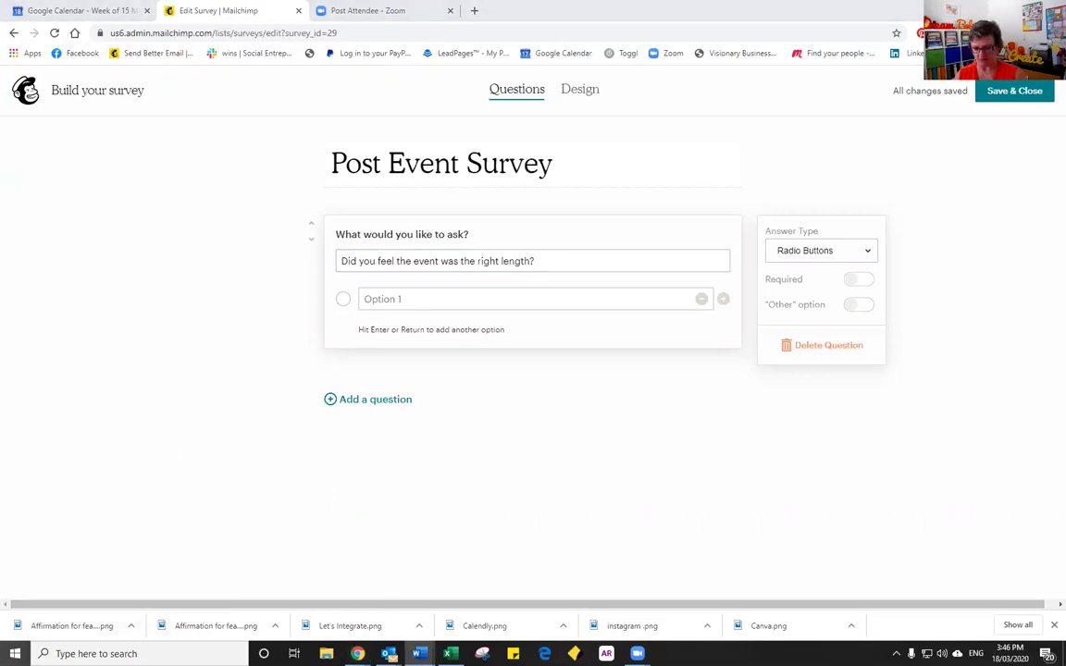
pyautogui.click(624, 298)
pyautogui.write('Too Long')
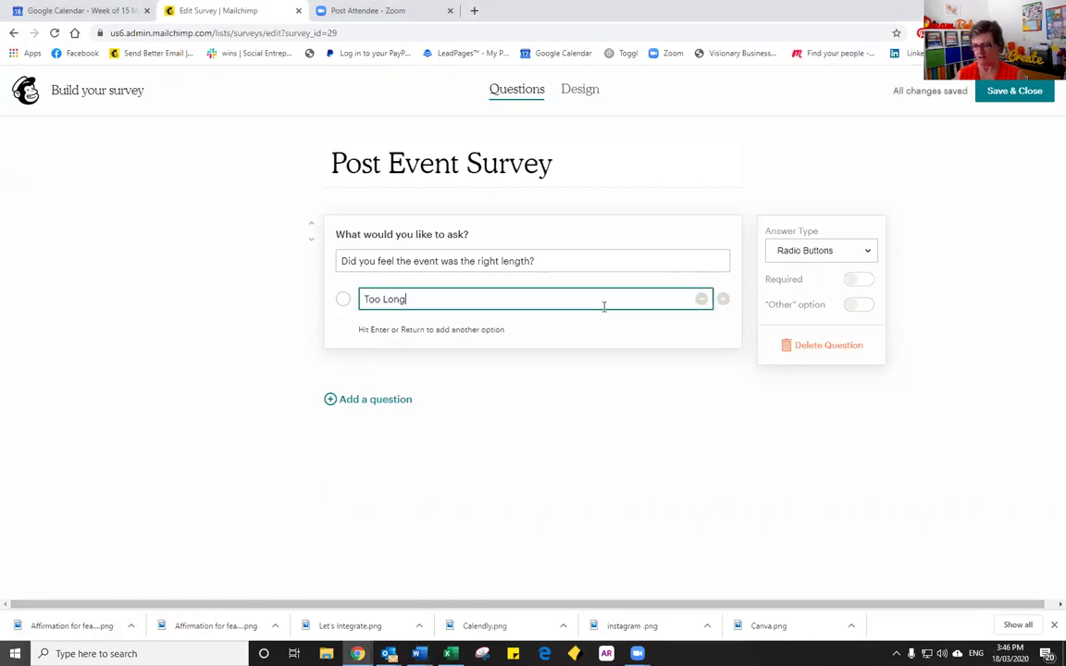
pyautogui.press('Return')
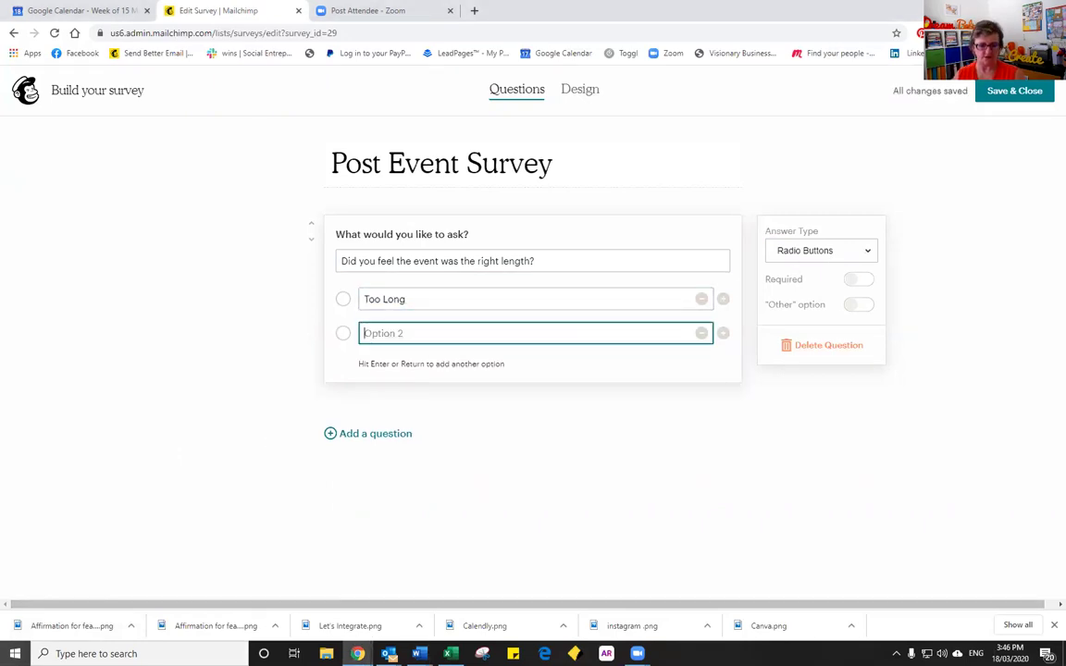
pyautogui.hotkey('alt', 'Tab')
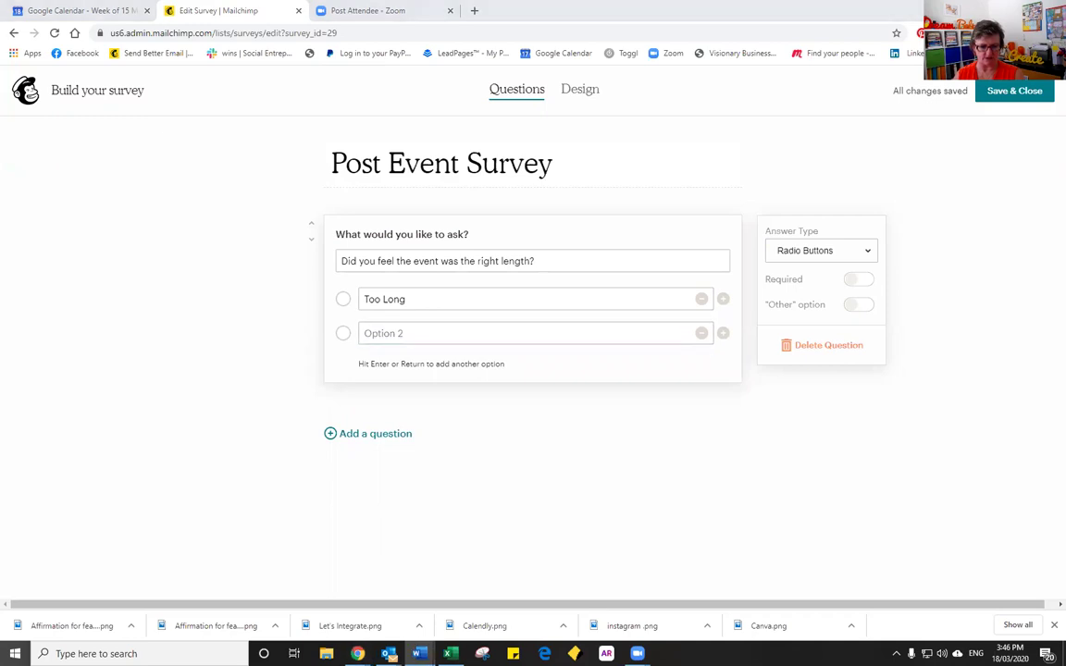
pyautogui.click(458, 331)
pyautogui.write('Too Short')
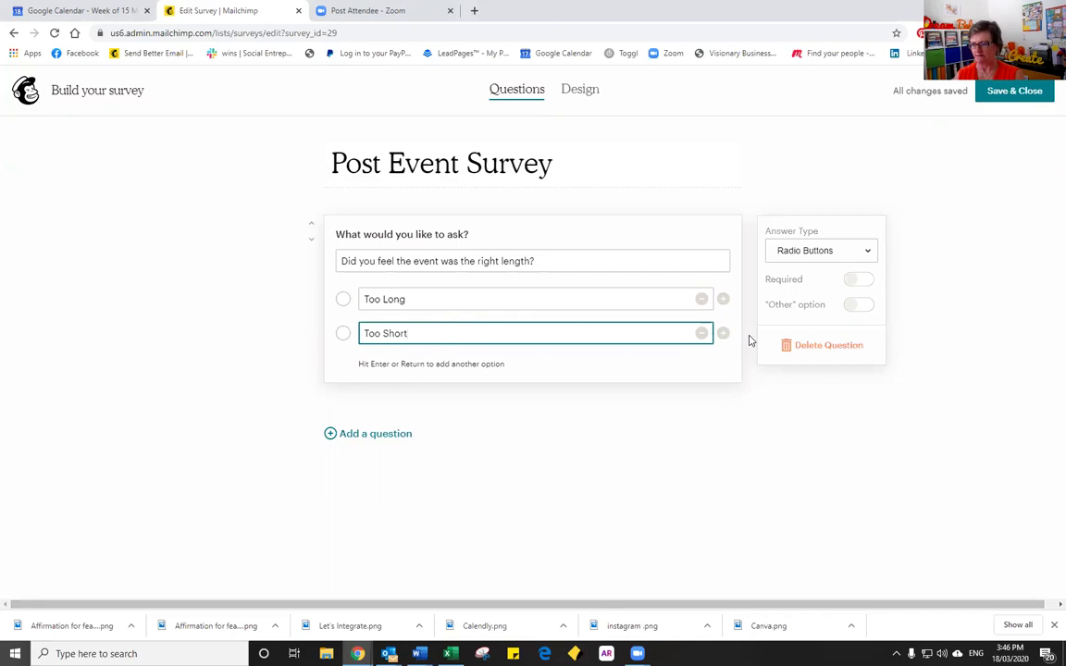
pyautogui.press('Return')
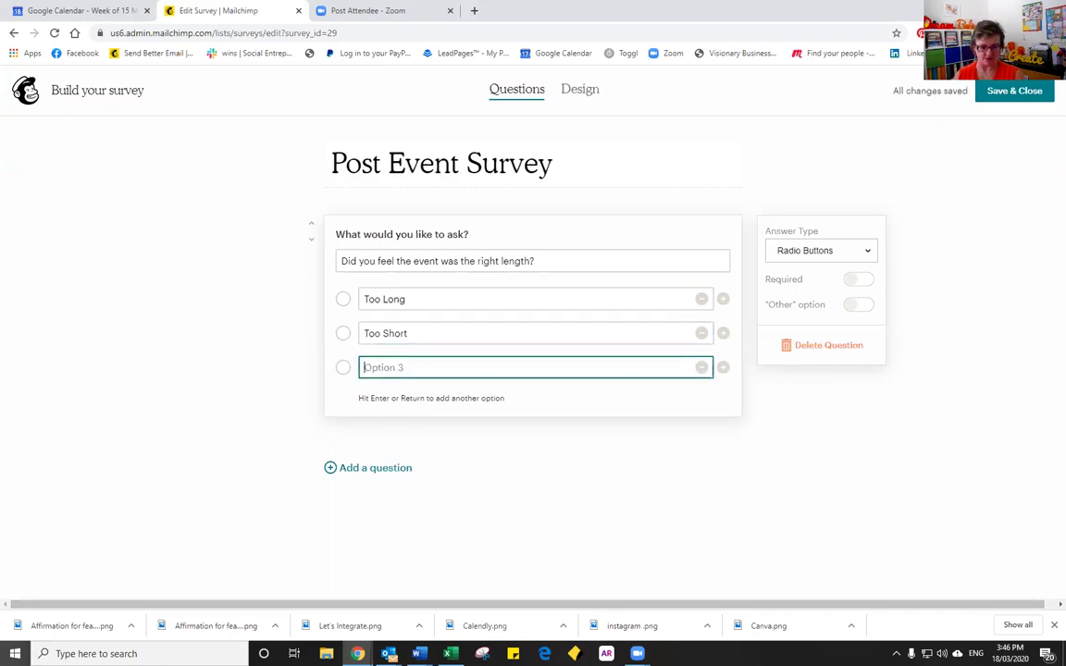
pyautogui.hotkey('alt', 'Tab')
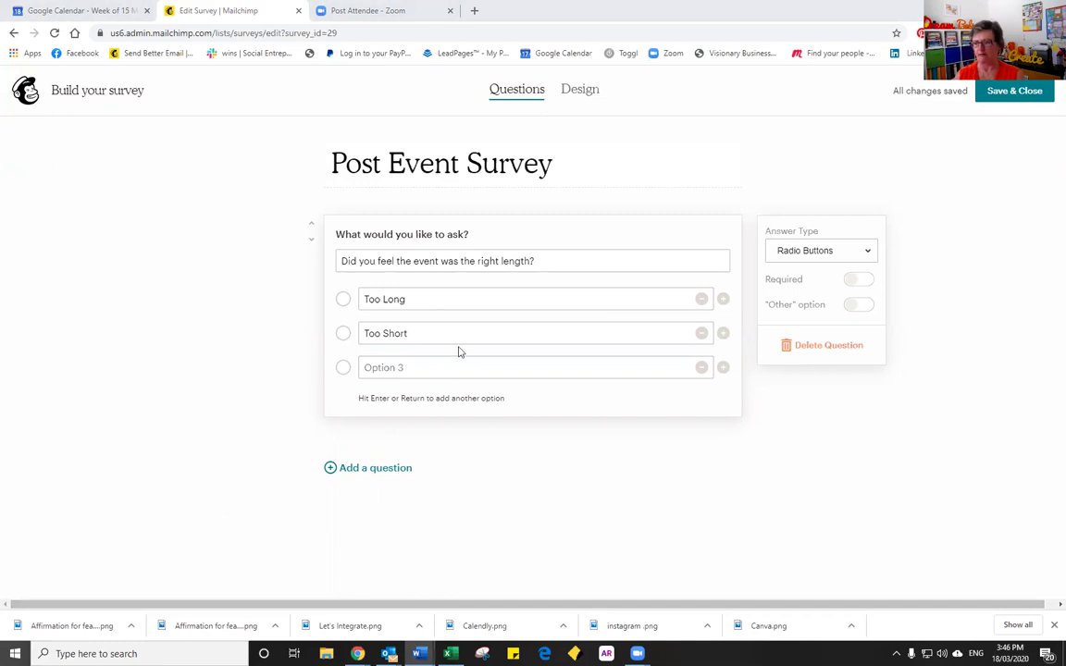
pyautogui.click(439, 369)
pyautogui.write('Just Right')
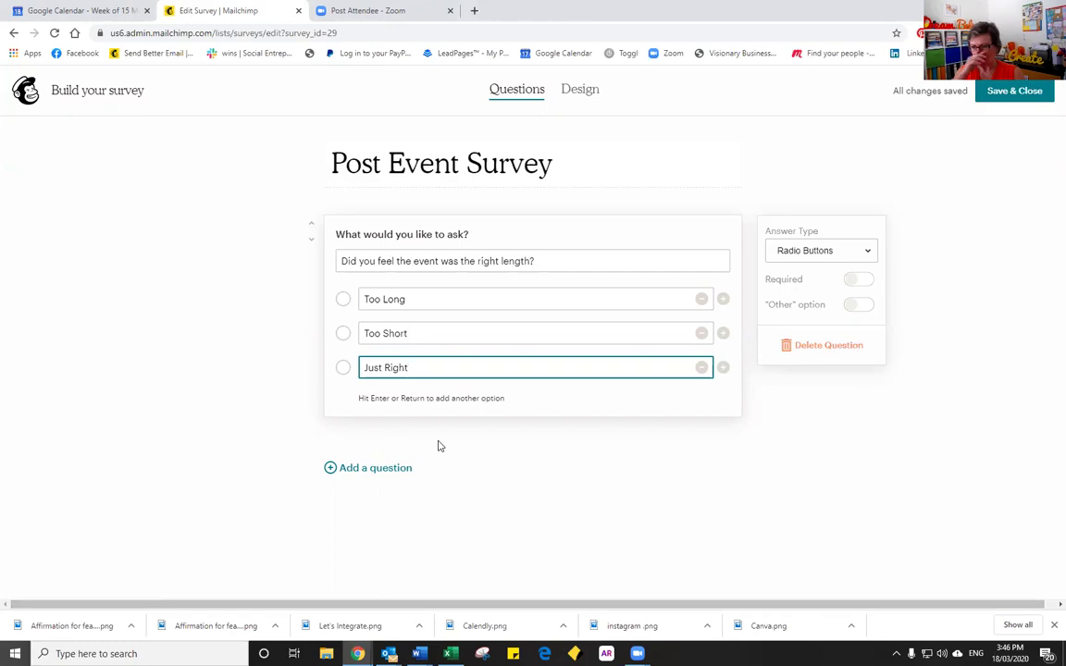
# - Add a second question with the Checkboxes answer type, asking "Which elements of the event did you like most?"
pyautogui.click(407, 468)
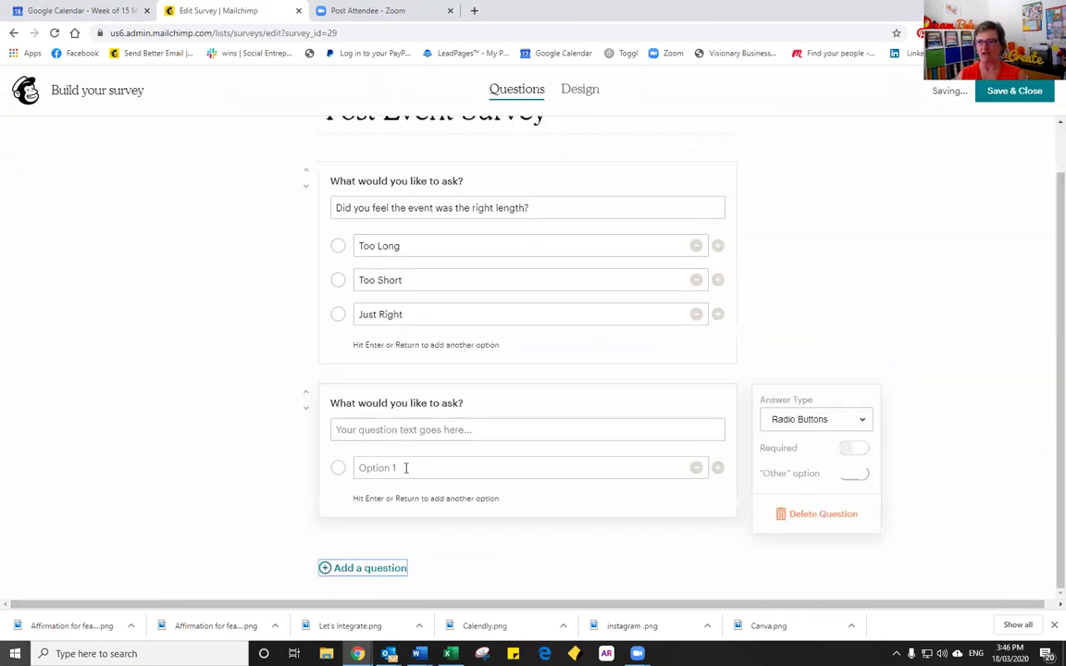
pyautogui.click(862, 423)
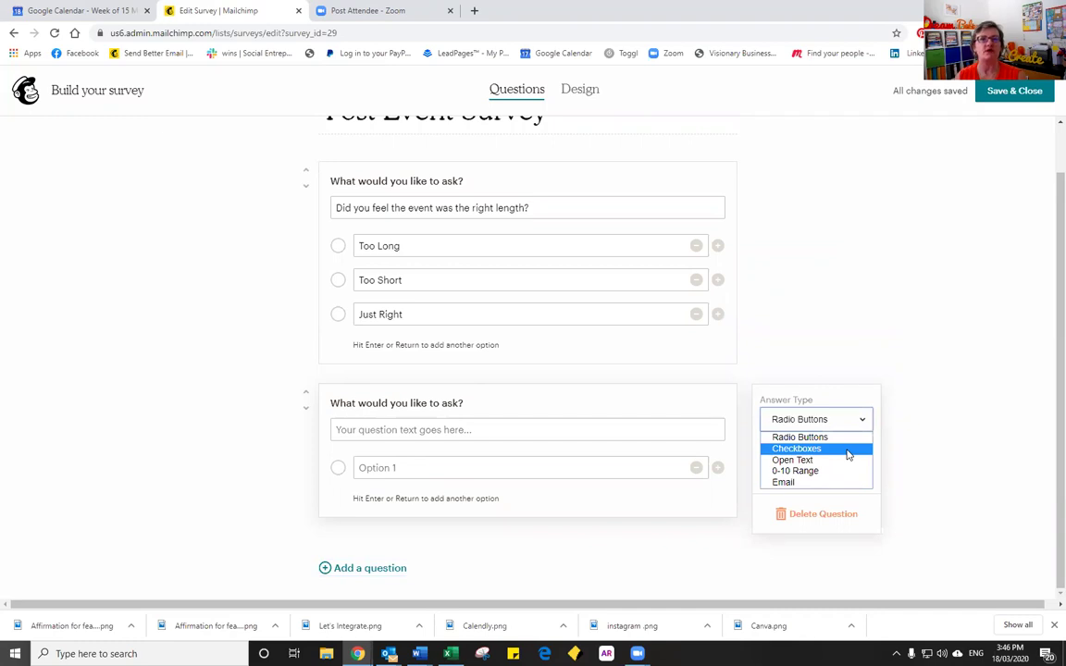
pyautogui.click(848, 450)
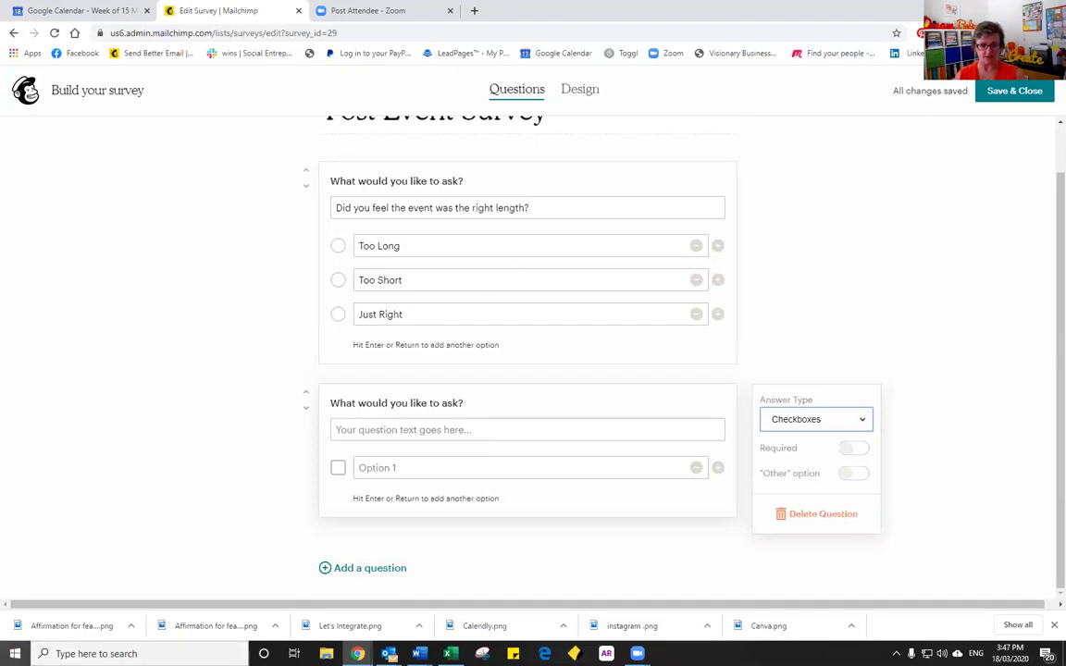
pyautogui.hotkey('alt', 'Tab')
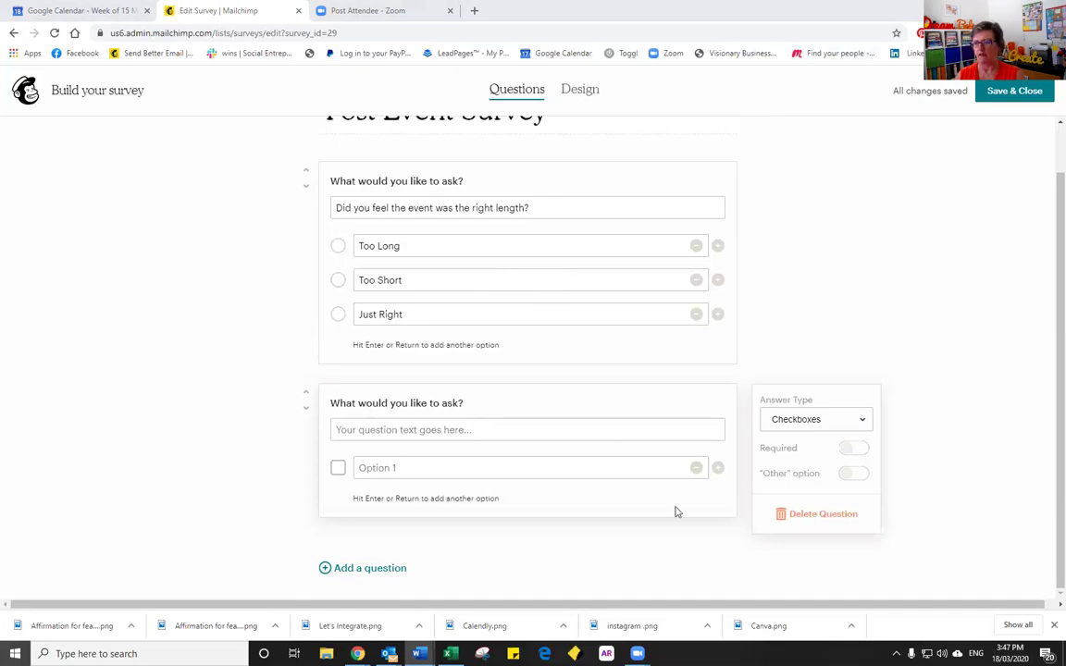
pyautogui.click(363, 432)
pyautogui.write('Which elements of the event did you like most?')
# - Give the question about the most liked event elements five answer options, "Element 1" through "Element 5"
pyautogui.hotkey('alt', 'Tab')
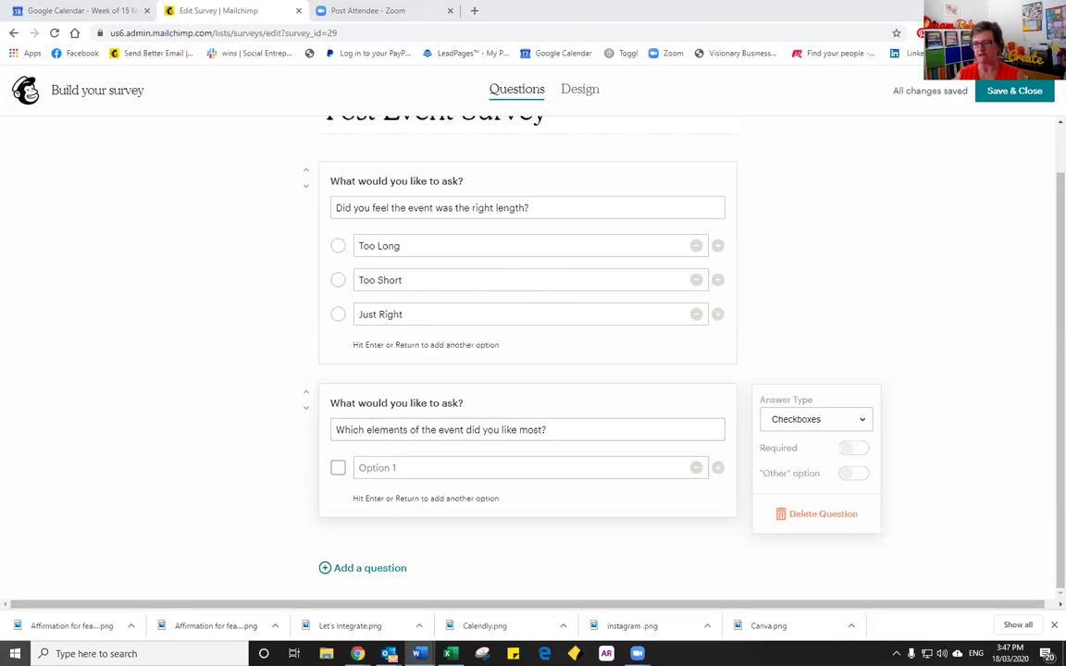
pyautogui.click(413, 470)
pyautogui.write('Element 1')
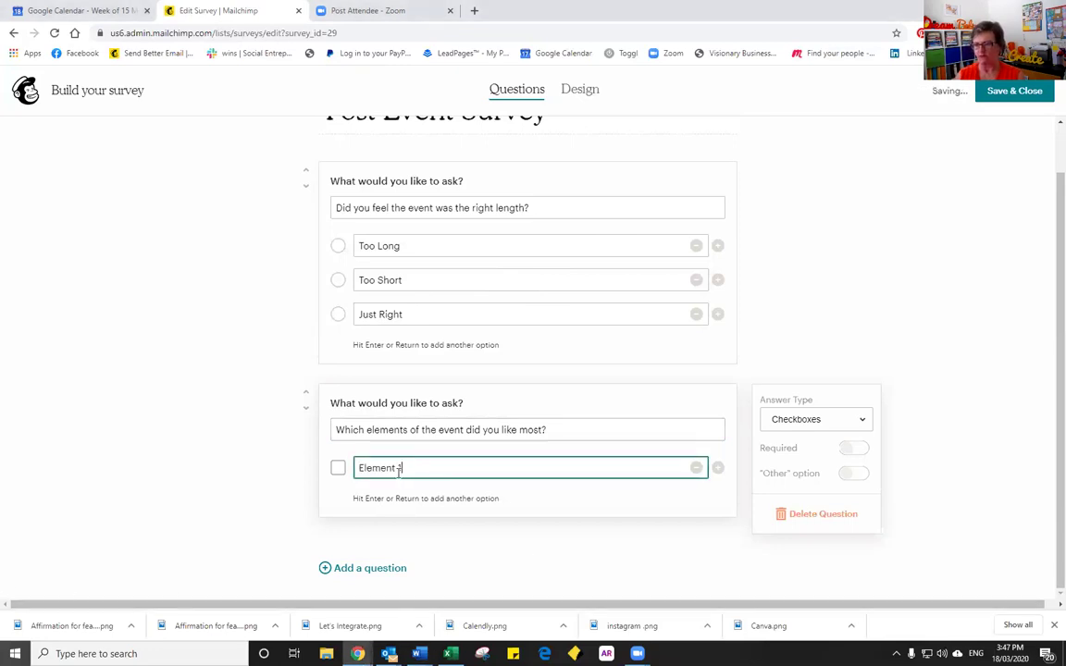
pyautogui.press('Return')
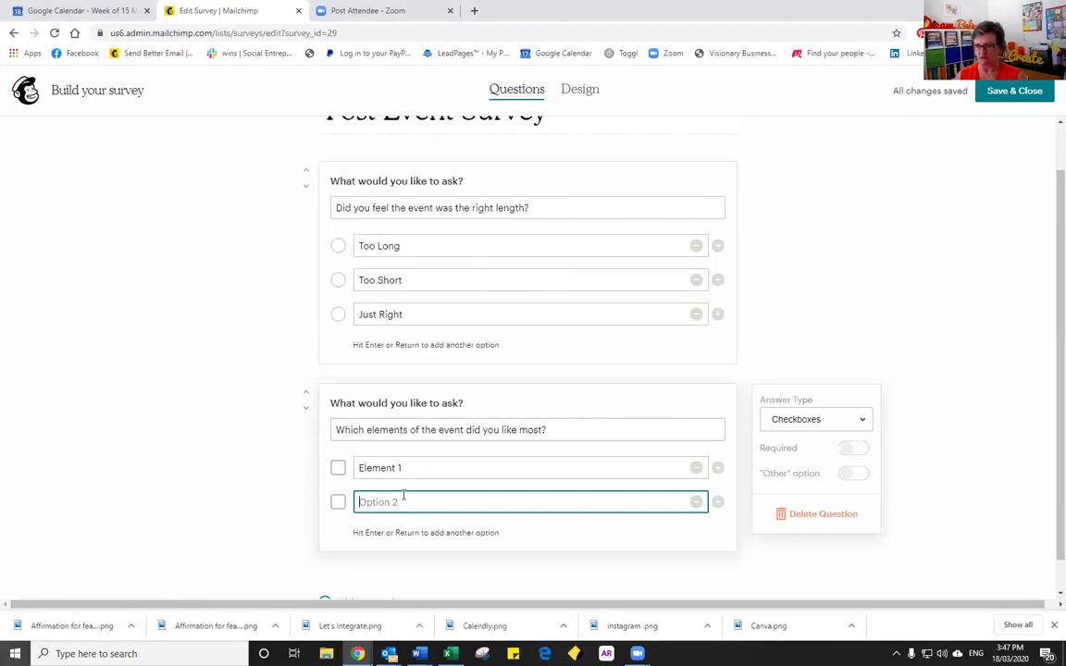
pyautogui.write('Element')
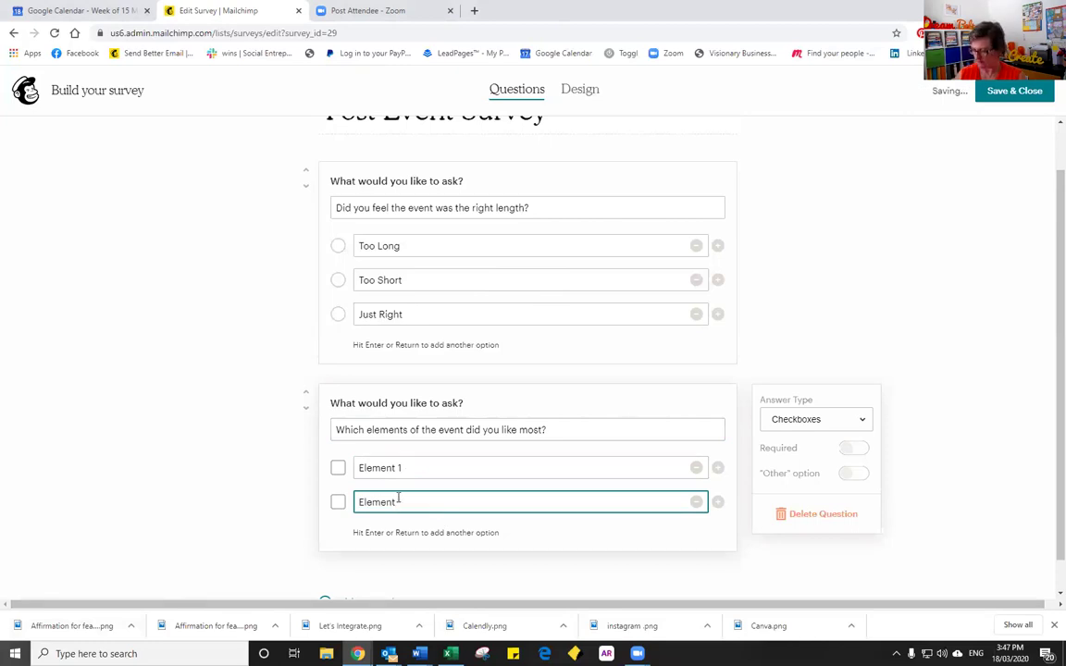
pyautogui.write(' 22')
pyautogui.press('Return')
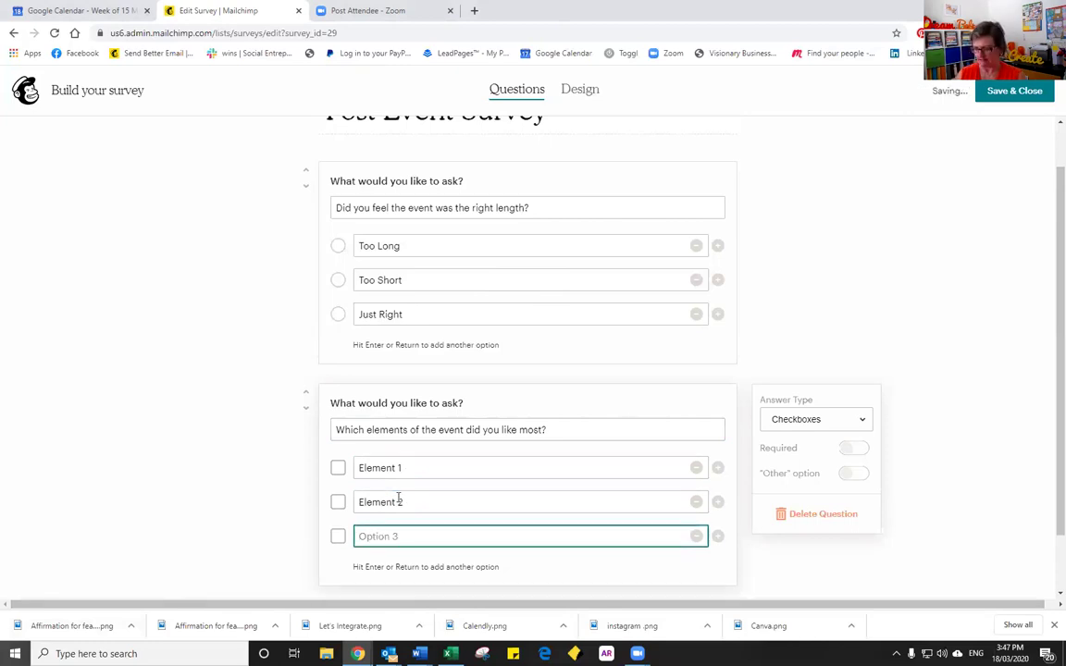
pyautogui.write('Element 1')
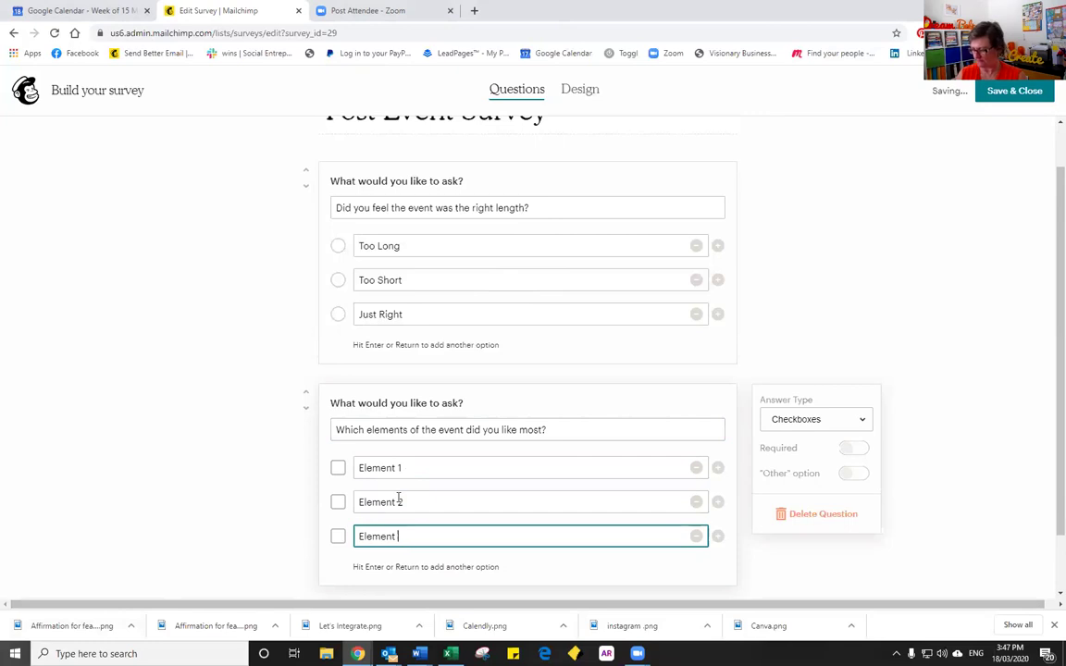
pyautogui.press('BackSpace')
pyautogui.write('3')
pyautogui.press('Return')
pyautogui.write('Element')
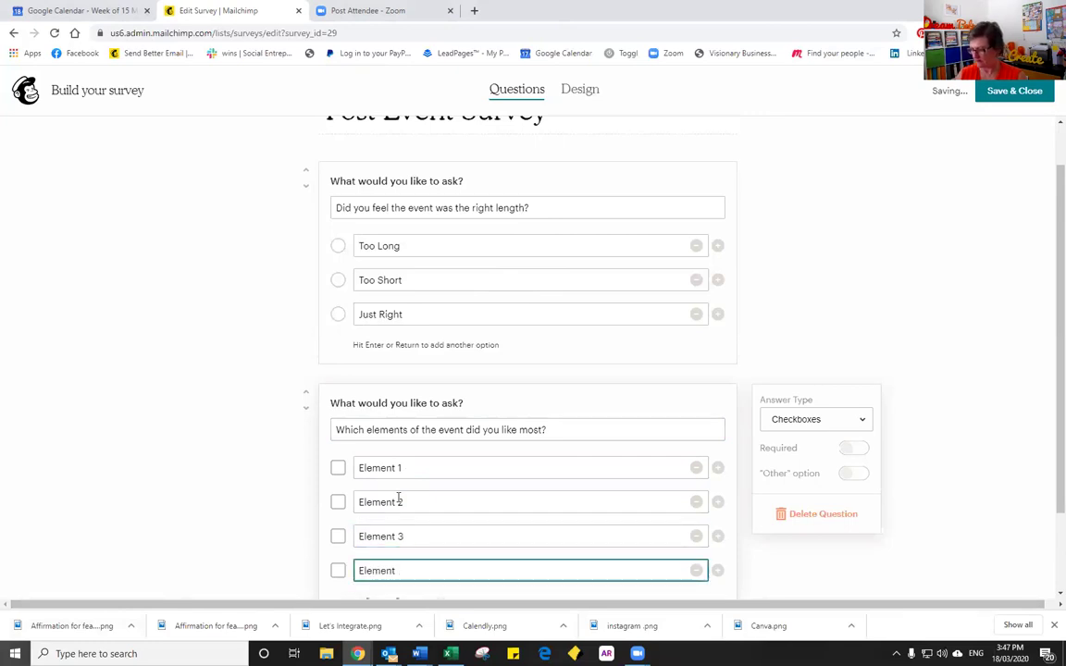
pyautogui.write(' 14')
pyautogui.press('Return')
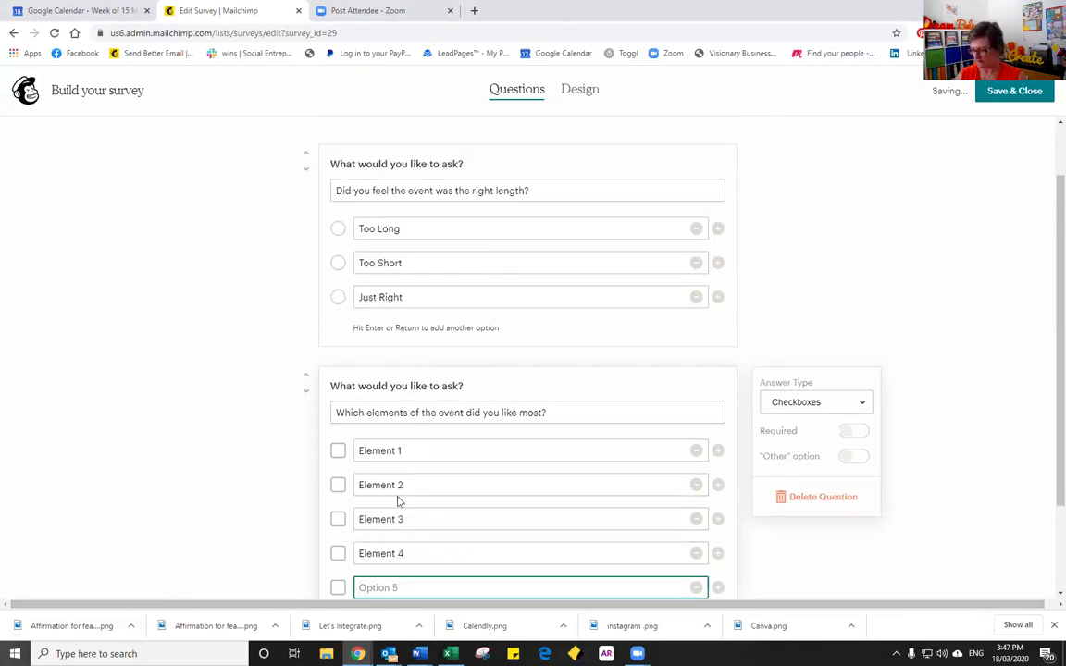
pyautogui.write('Element 1')
pyautogui.press('BackSpace')
pyautogui.write('5')
pyautogui.scroll(-2, 397, 499)
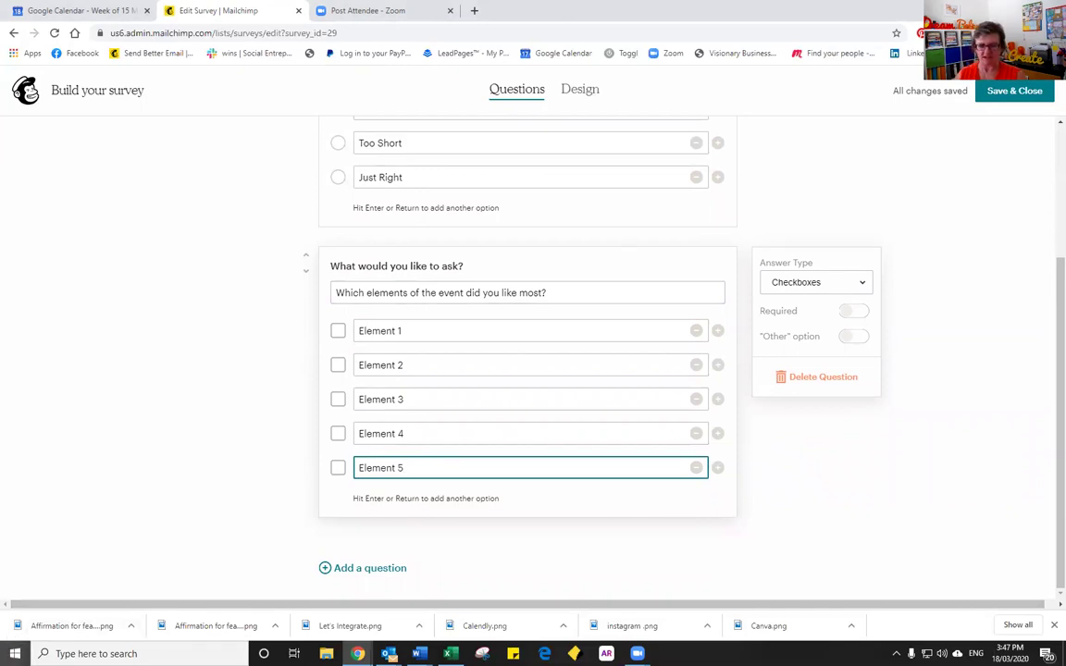
pyautogui.click(862, 283)
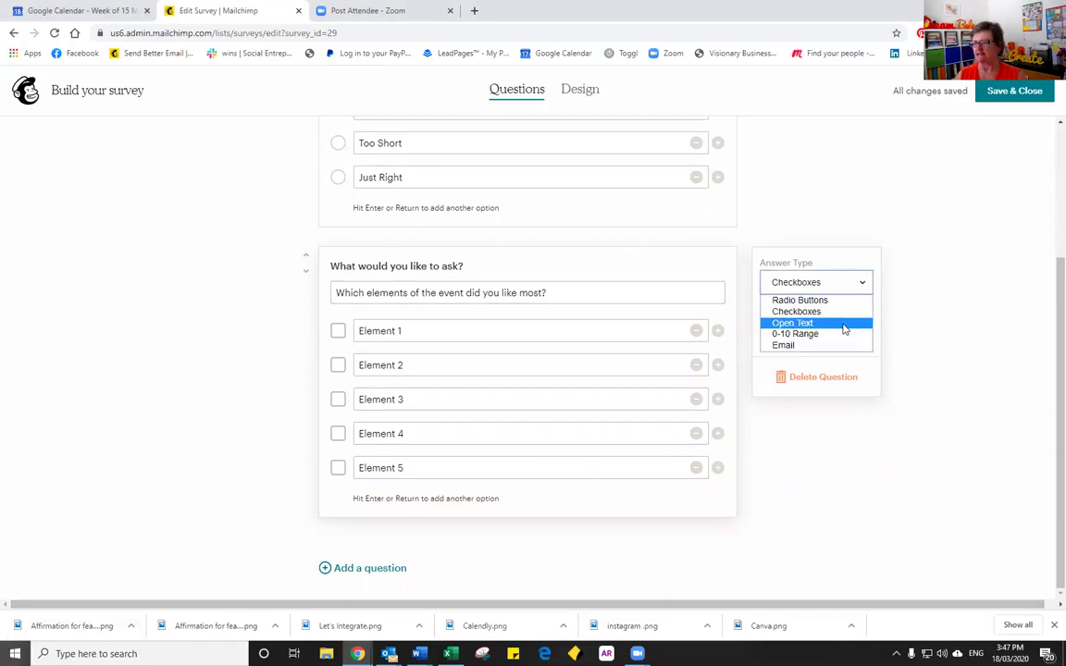
pyautogui.click(793, 322)
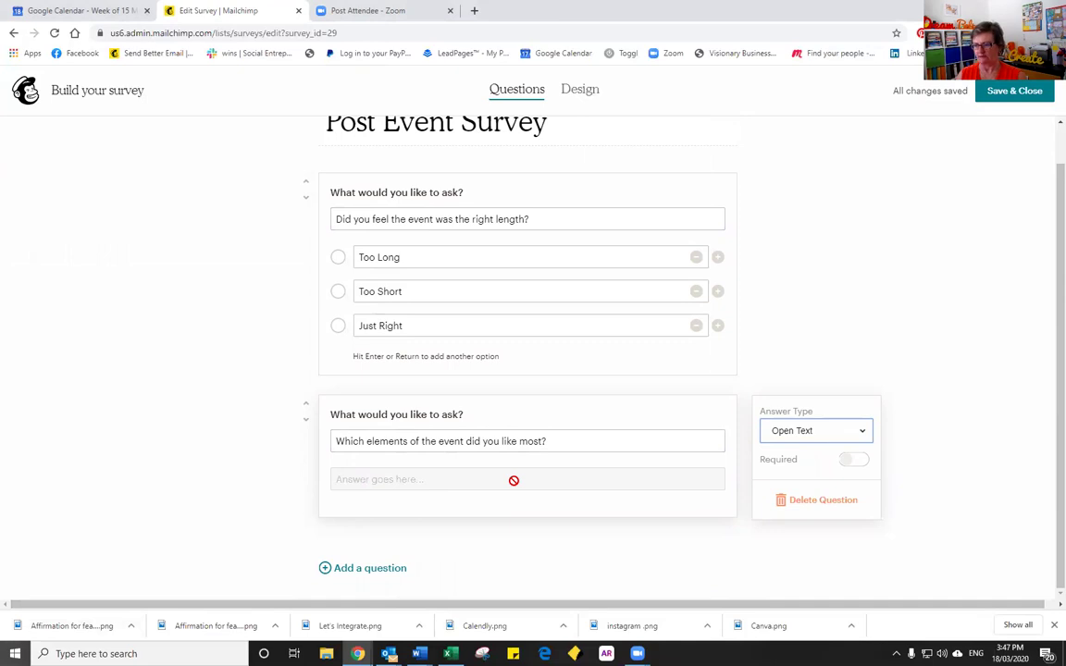
pyautogui.click(862, 433)
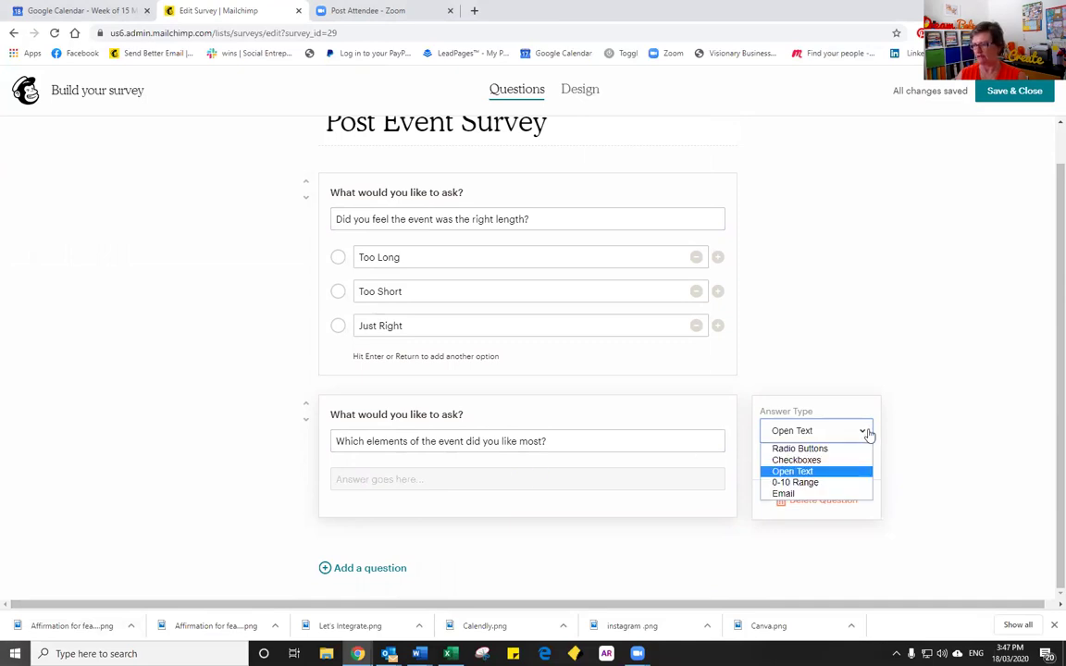
pyautogui.click(827, 464)
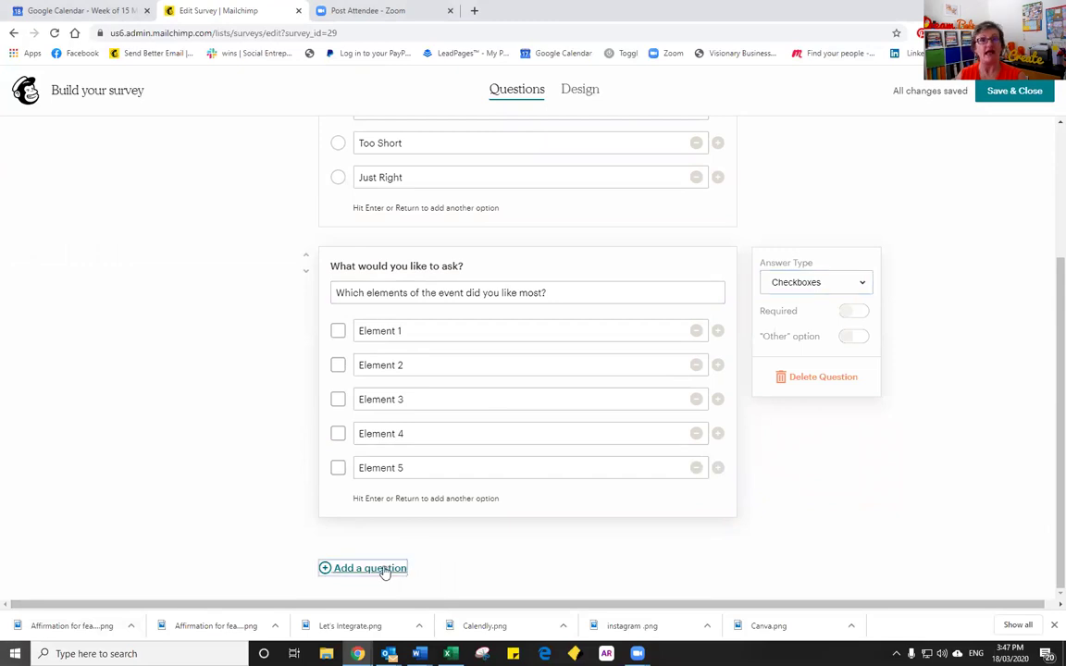
# - Add a third question with the Open Text answer type, asking "What ah-ah's or significant moments did you have during the event?"
pyautogui.click(384, 570)
pyautogui.click(857, 419)
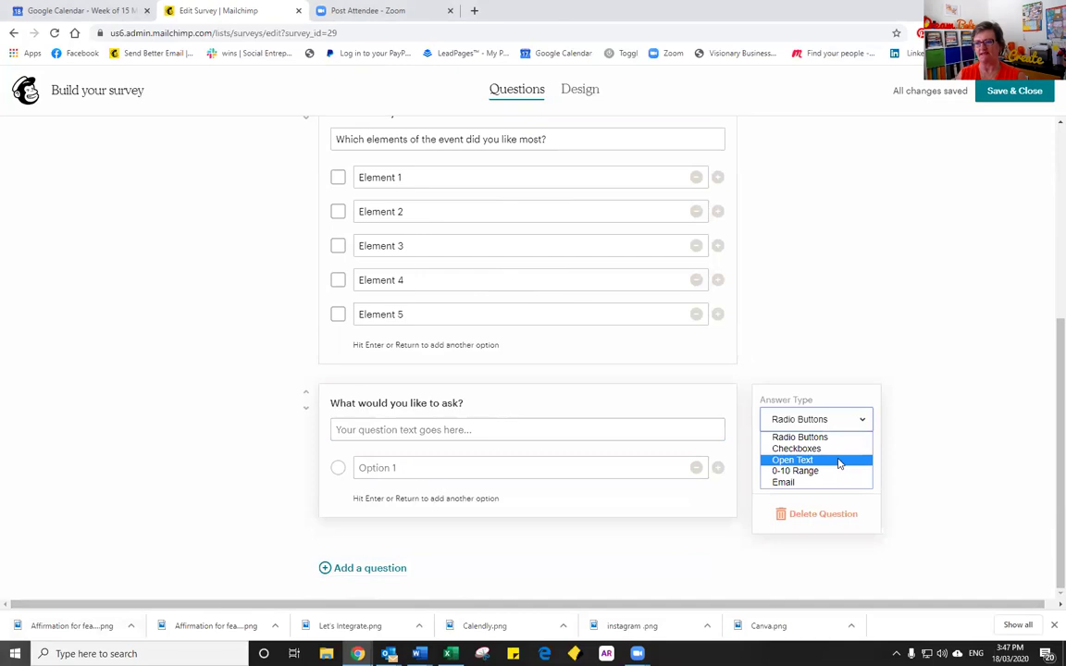
pyautogui.click(839, 461)
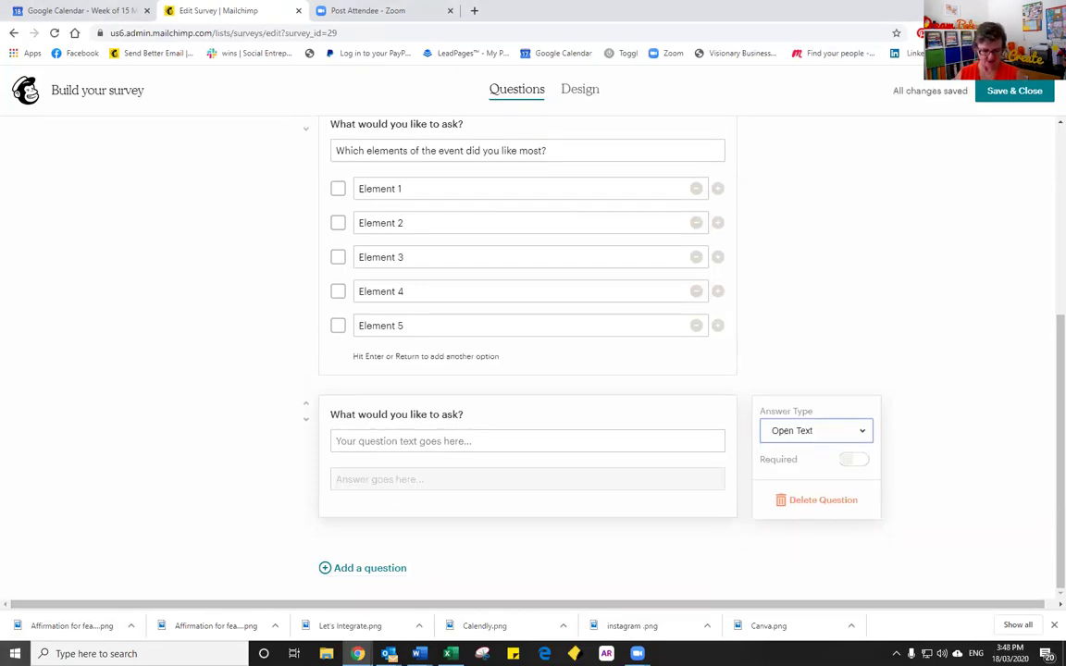
pyautogui.hotkey('alt', 'Tab')
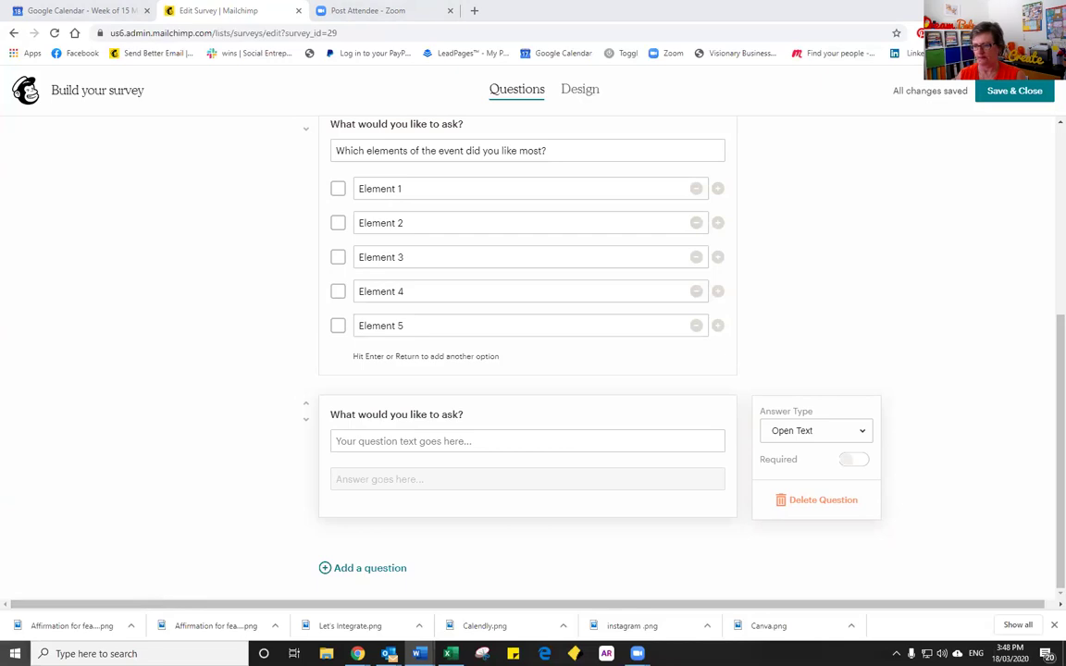
pyautogui.click(417, 442)
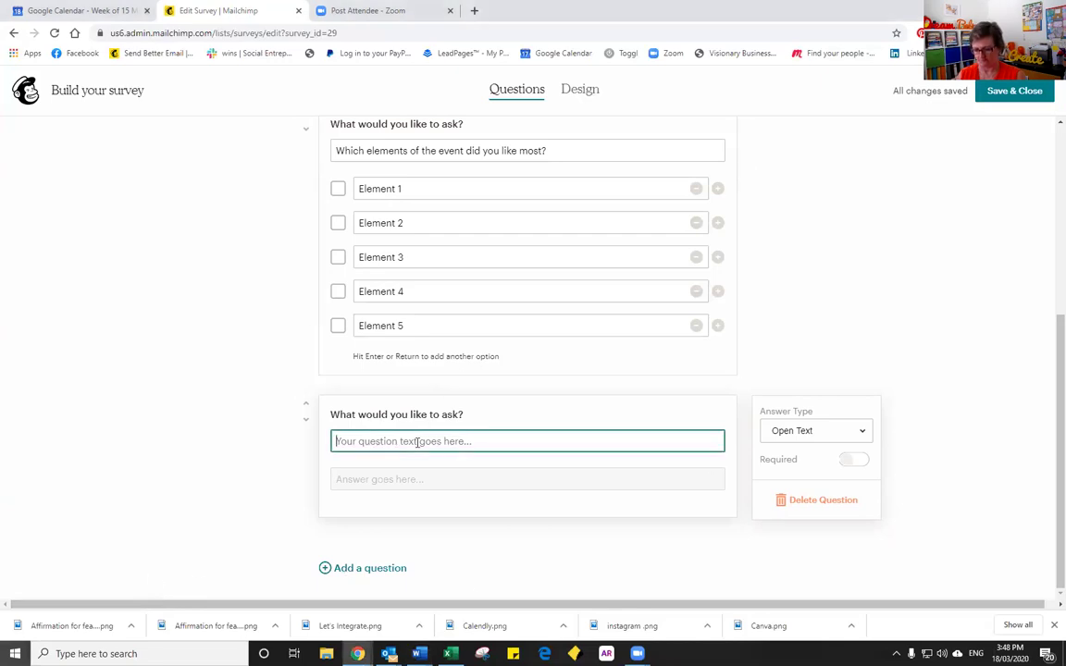
pyautogui.write("What ah-ah's or significant moments did you have during the event?")
pyautogui.click(402, 478)
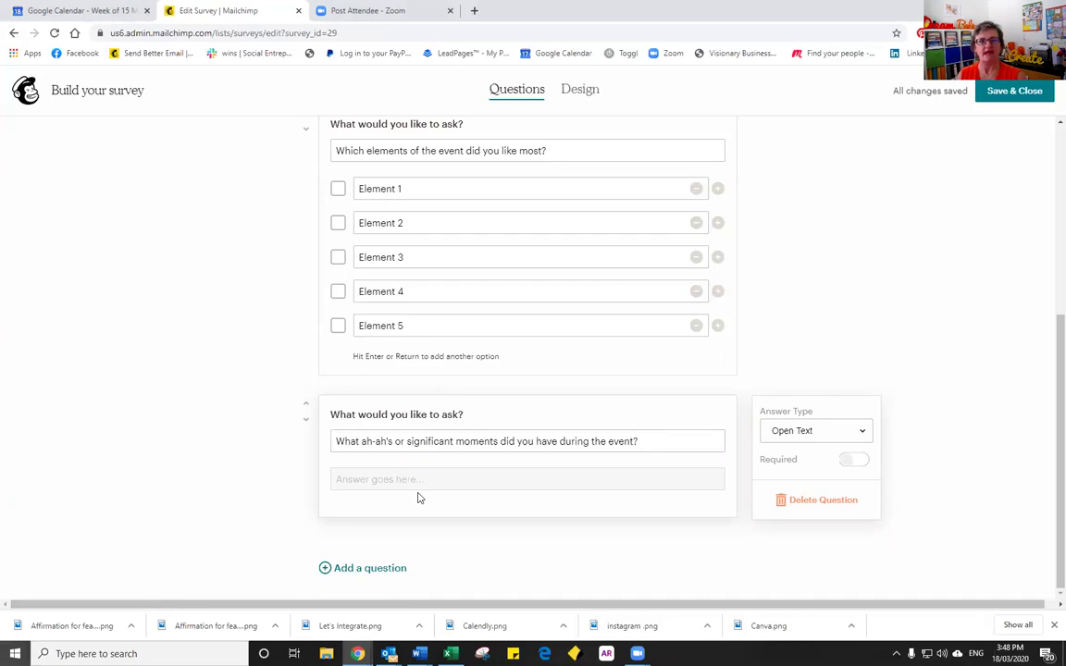
# - Add a fourth question with the 0-10 Range answer type, asking "Overall, how would you rate the event?"
pyautogui.click(339, 569)
pyautogui.click(859, 422)
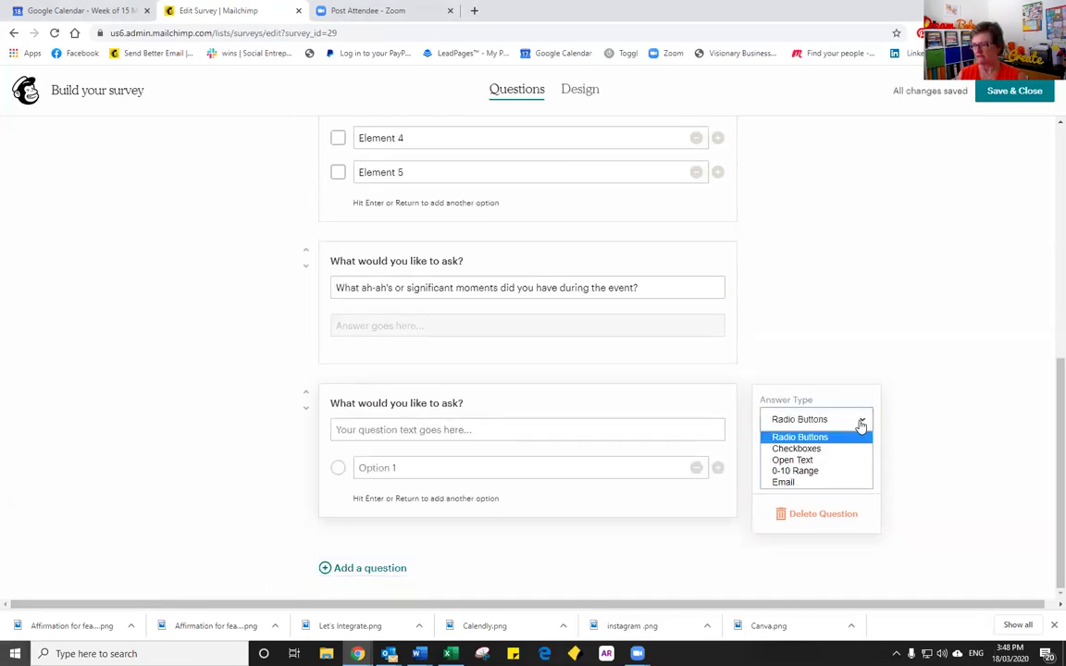
pyautogui.click(833, 476)
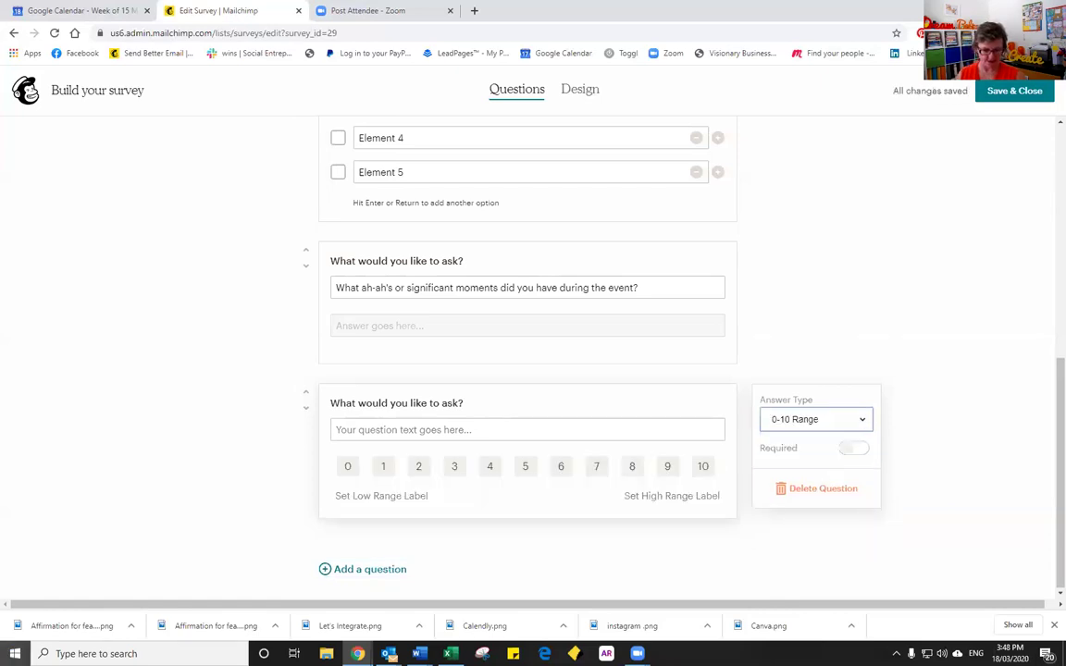
pyautogui.hotkey('alt', 'Tab')
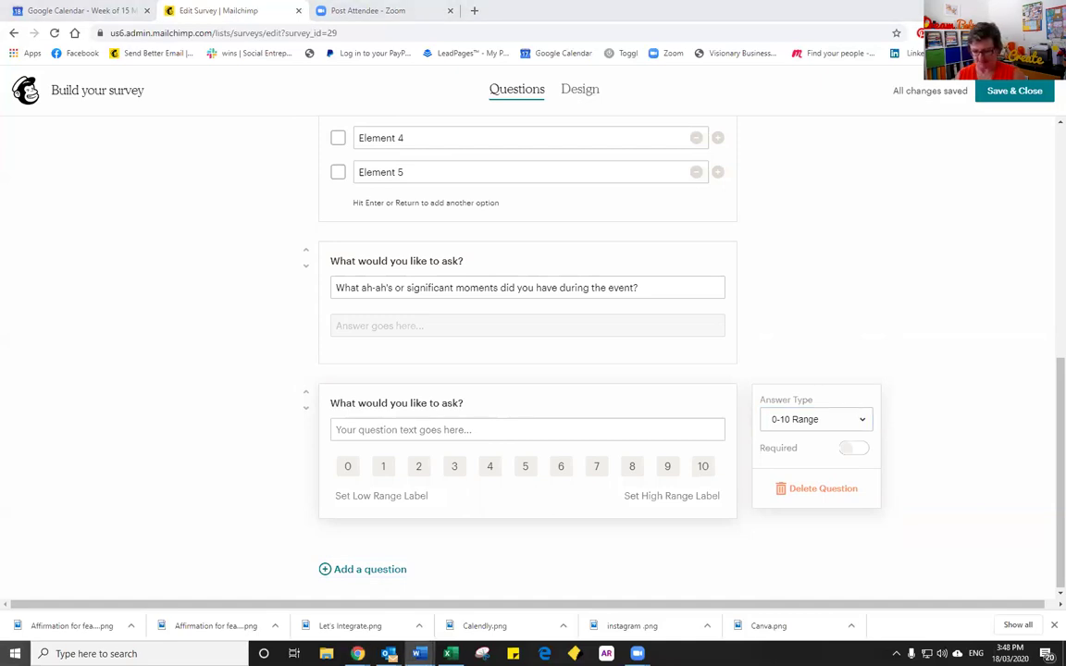
pyautogui.click(400, 429)
pyautogui.write('Overall, how would you rate the event?')
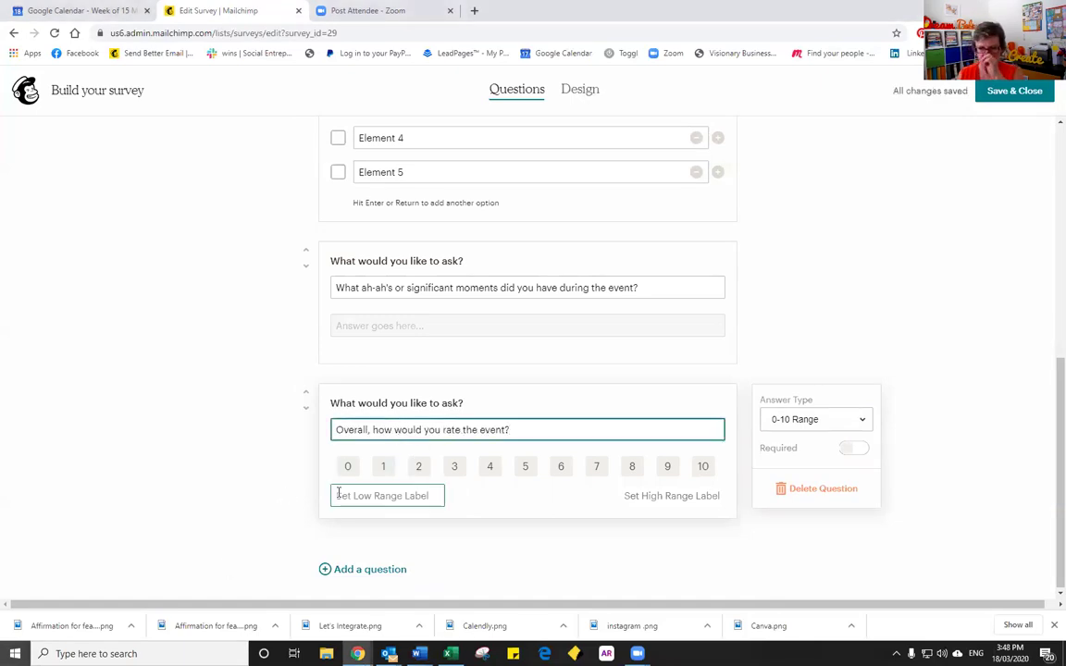
# - Label the low end of the rating range "could be better" and the high end "perfect"
pyautogui.click(384, 496)
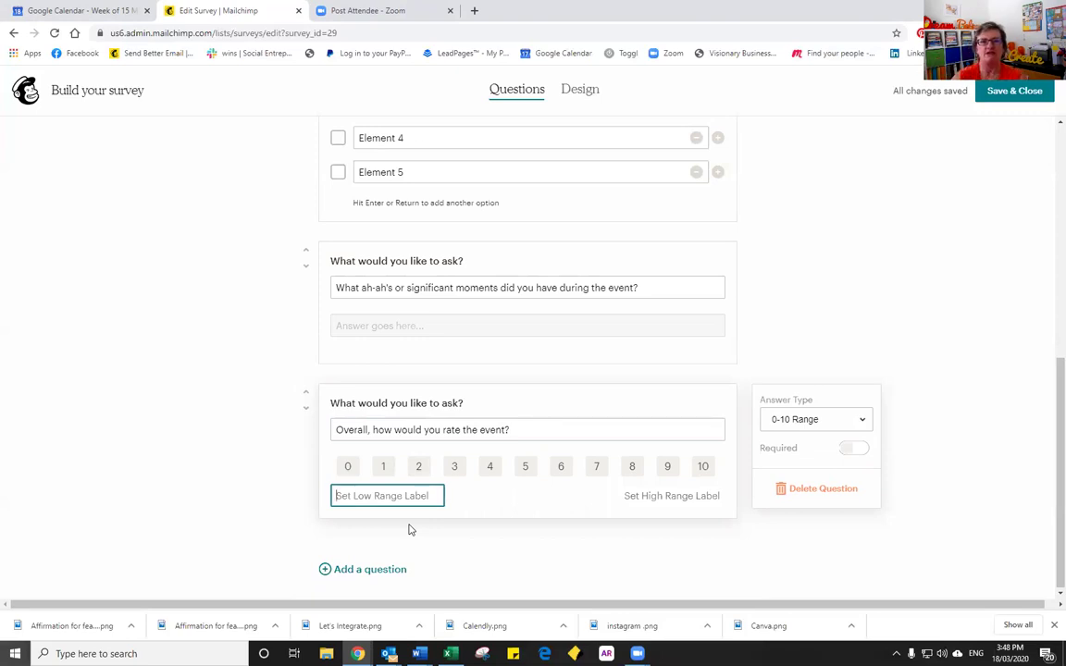
pyautogui.write('could')
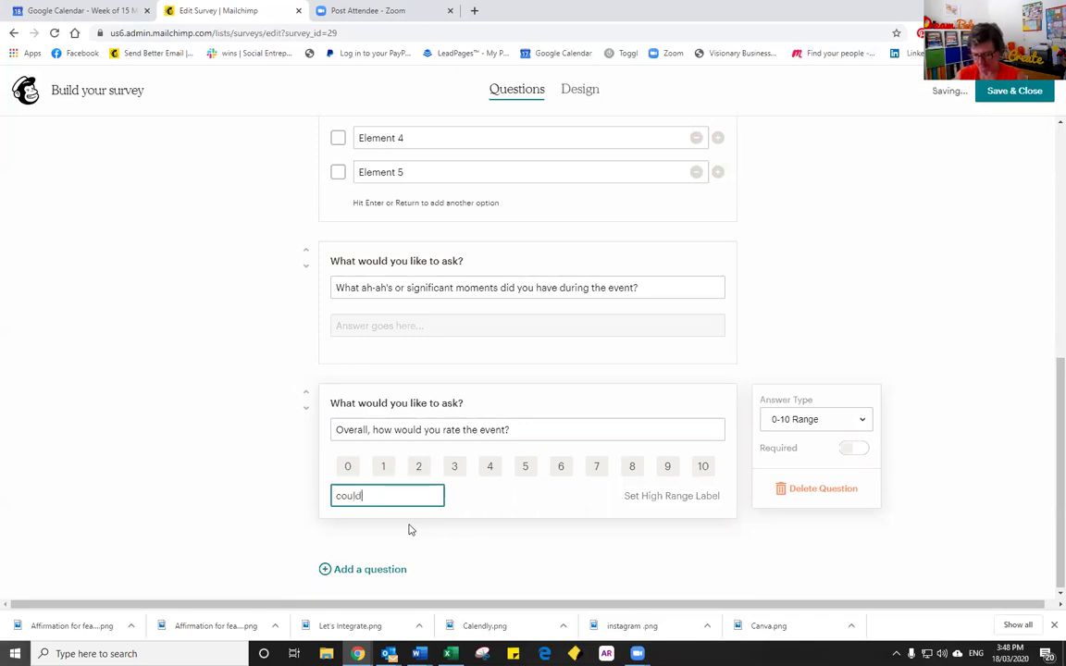
pyautogui.write(' be better')
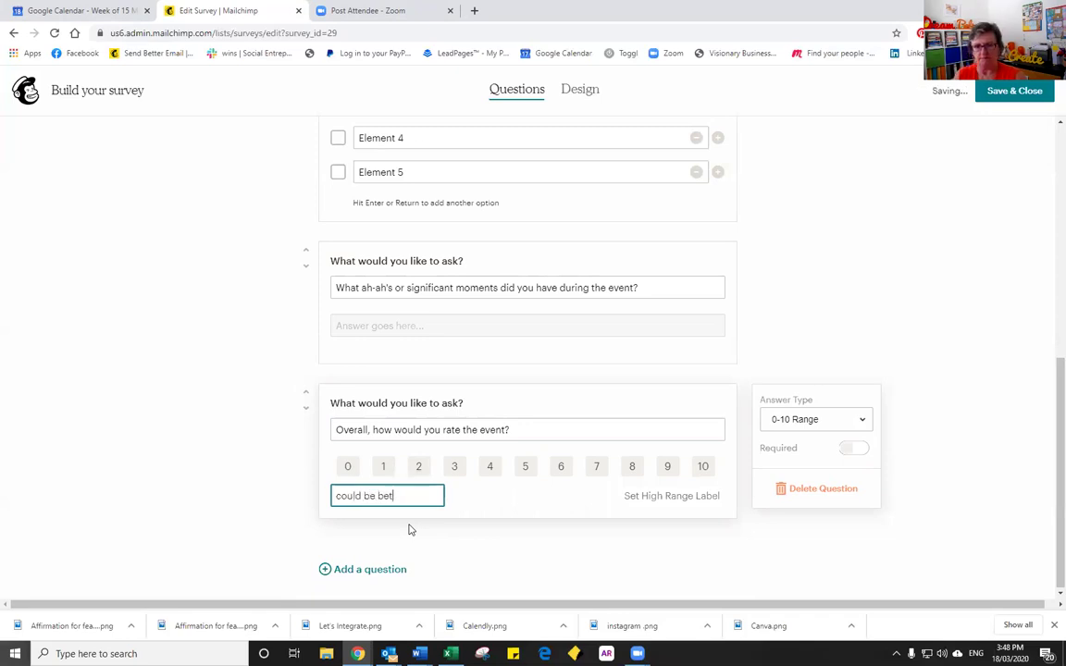
pyautogui.click(655, 497)
pyautogui.write('perfect')
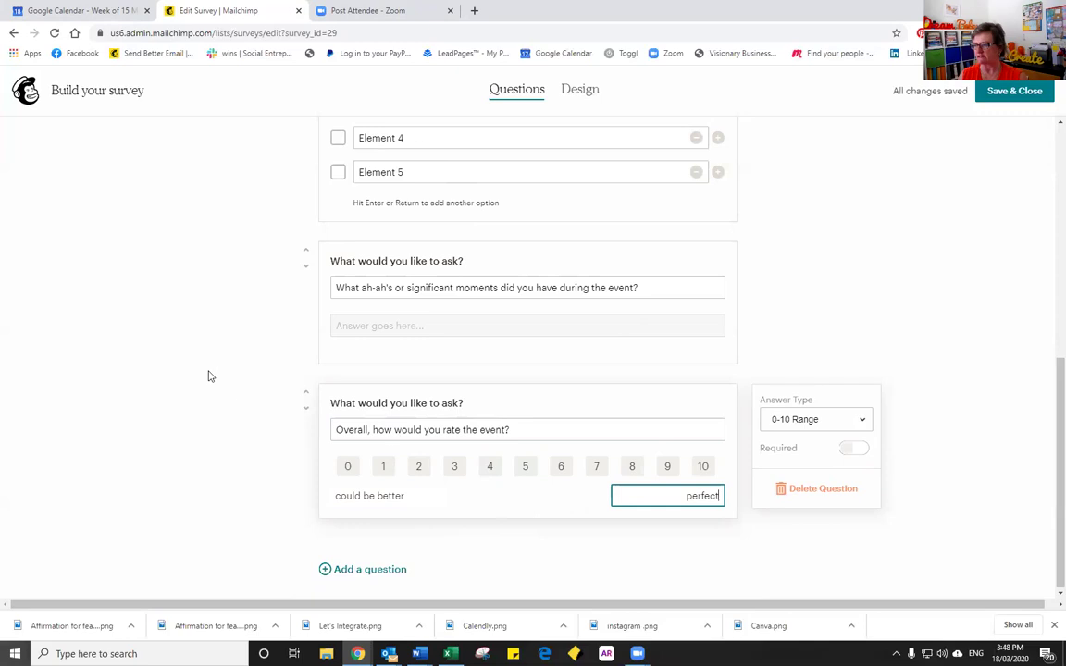
pyautogui.click(860, 425)
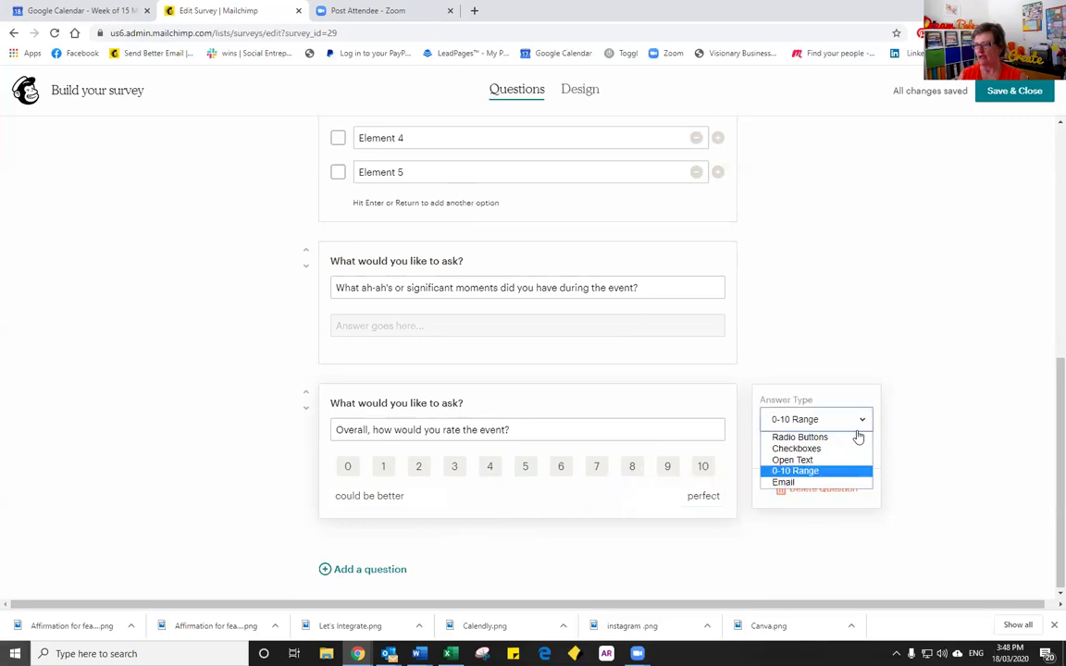
pyautogui.click(825, 500)
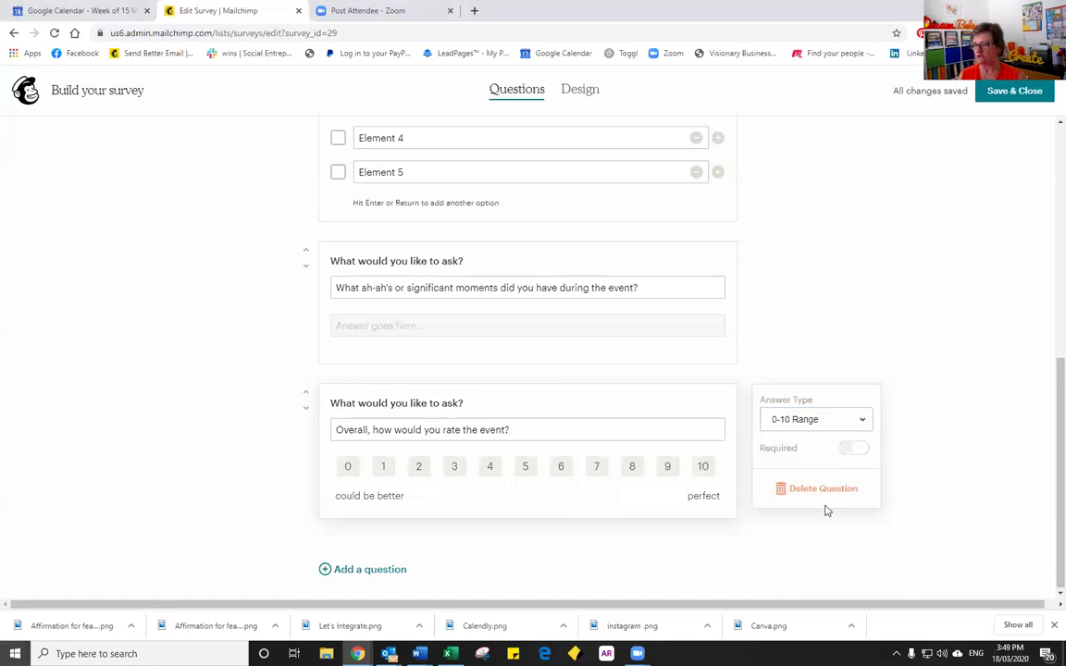
pyautogui.click(867, 453)
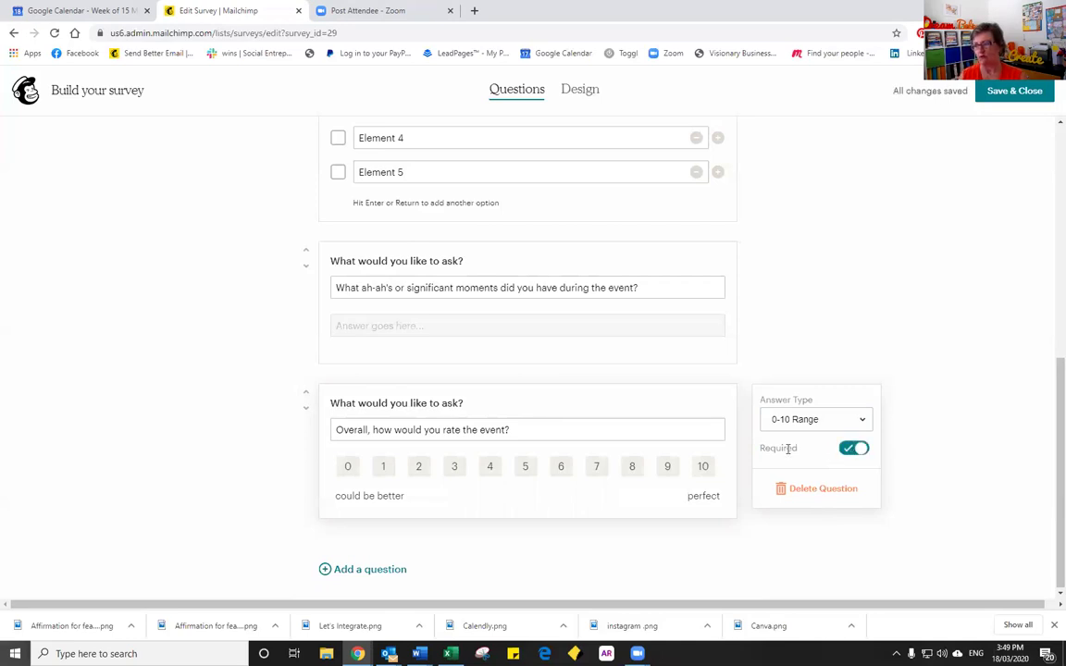
pyautogui.click(850, 453)
# - Review the Required and "Other" option settings of the checkboxes question and look over the remaining survey questions
pyautogui.scroll(3, 440, 248)
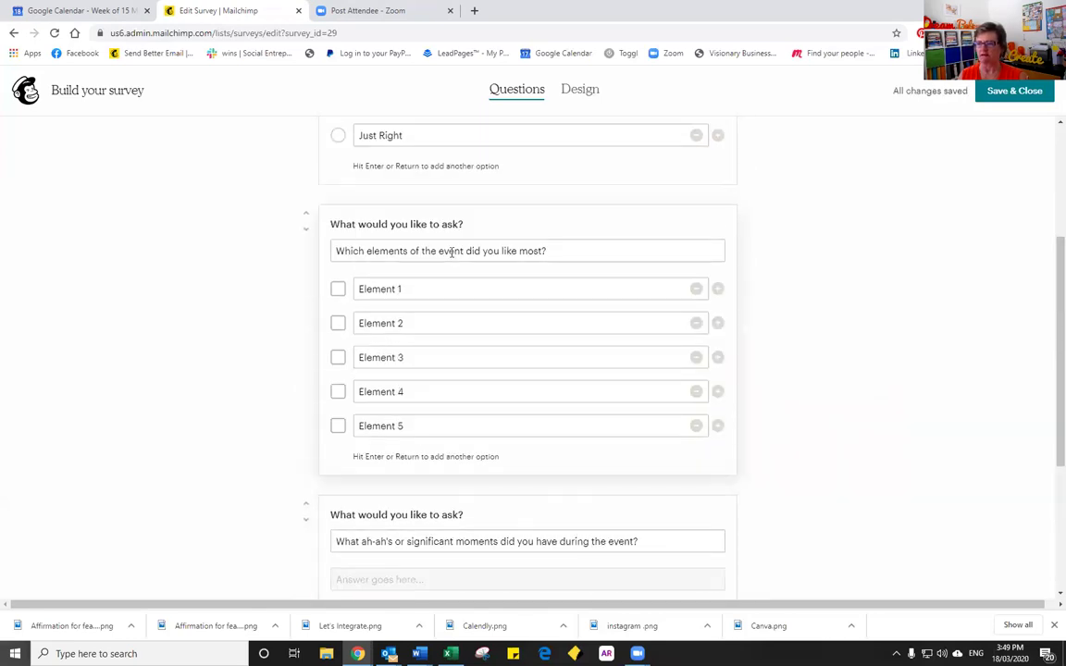
pyautogui.click(718, 230)
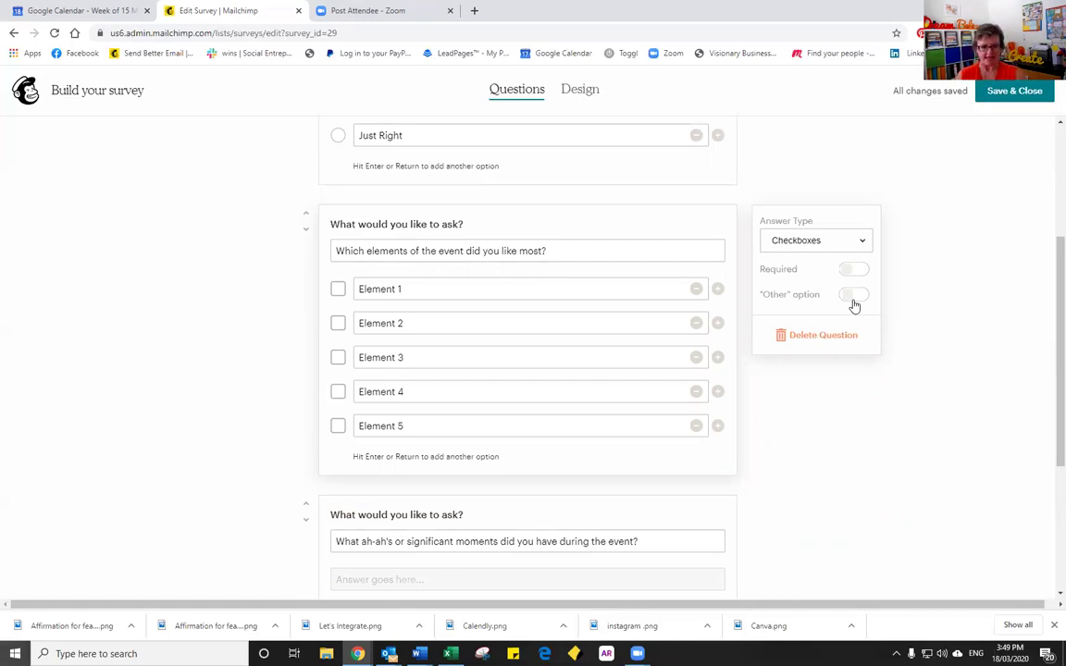
pyautogui.scroll(-3, 726, 283)
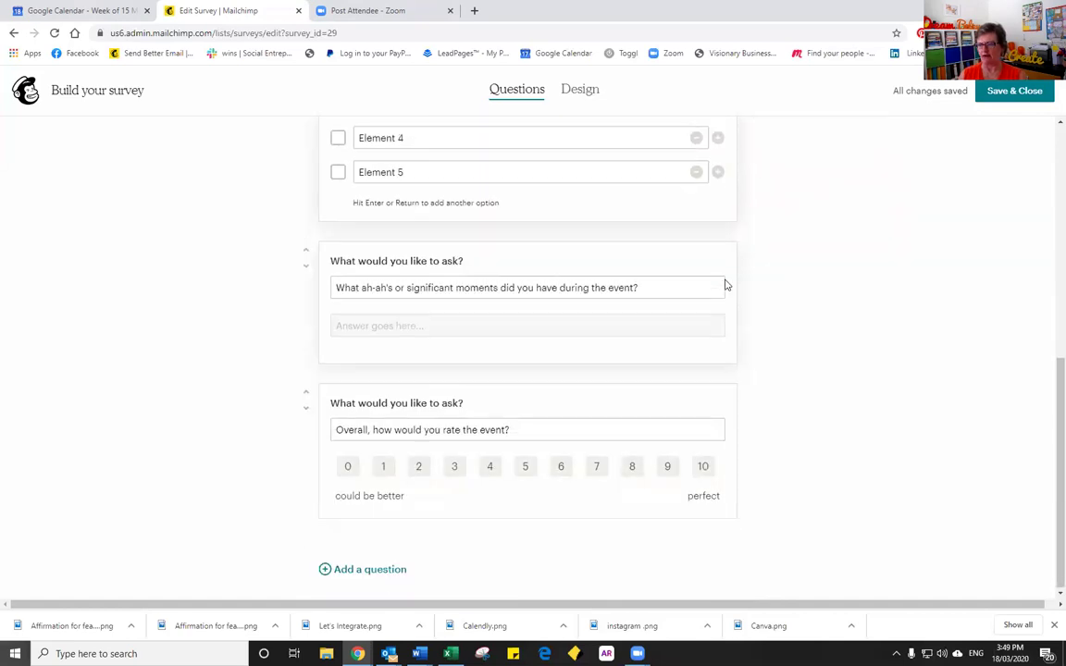
pyautogui.scroll(5, 724, 281)
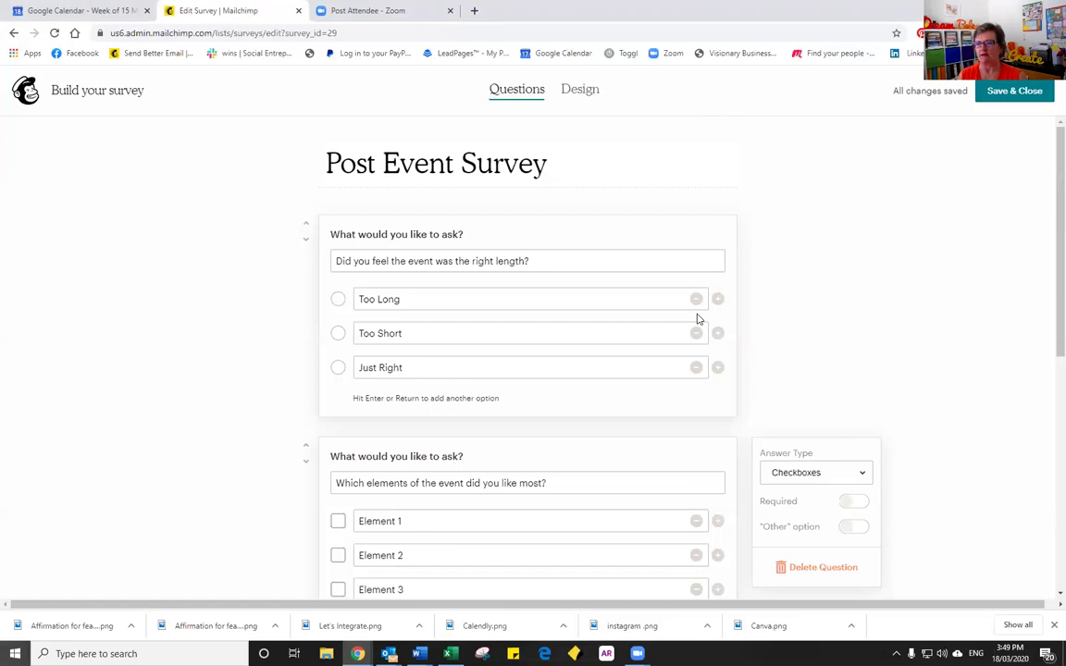
# - Open the survey's Design settings and expand the Branding options
pyautogui.click(574, 93)
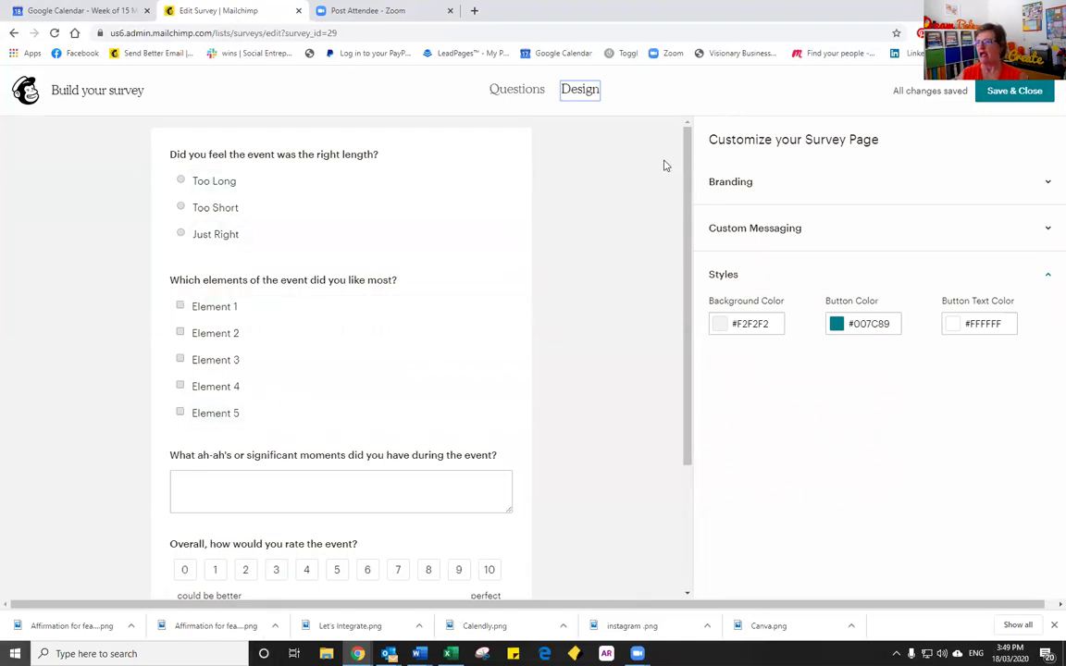
pyautogui.click(734, 190)
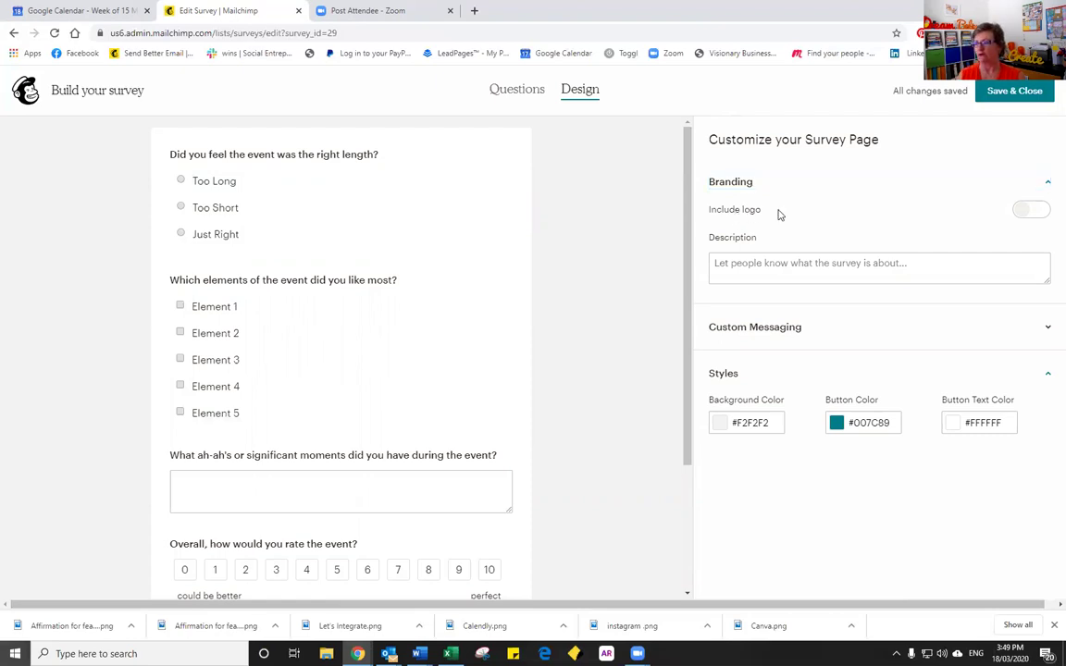
# - Include the logo and add the description "Thank you for attending the XYZ event. We would really appreciate any feedback you can give us on the event."
pyautogui.click(1036, 213)
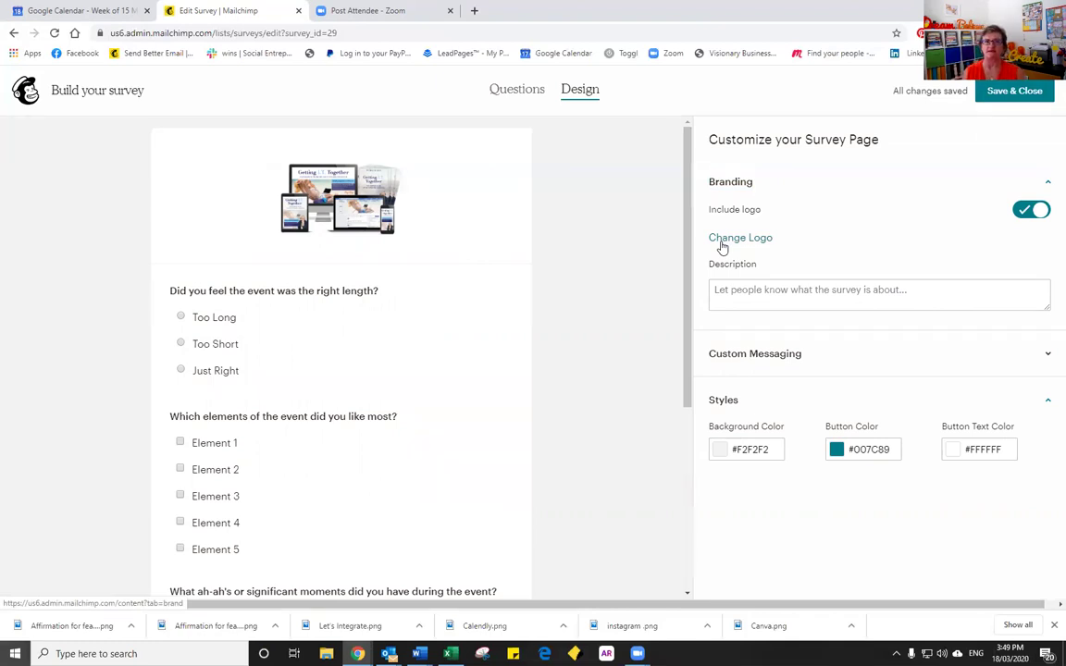
pyautogui.click(763, 299)
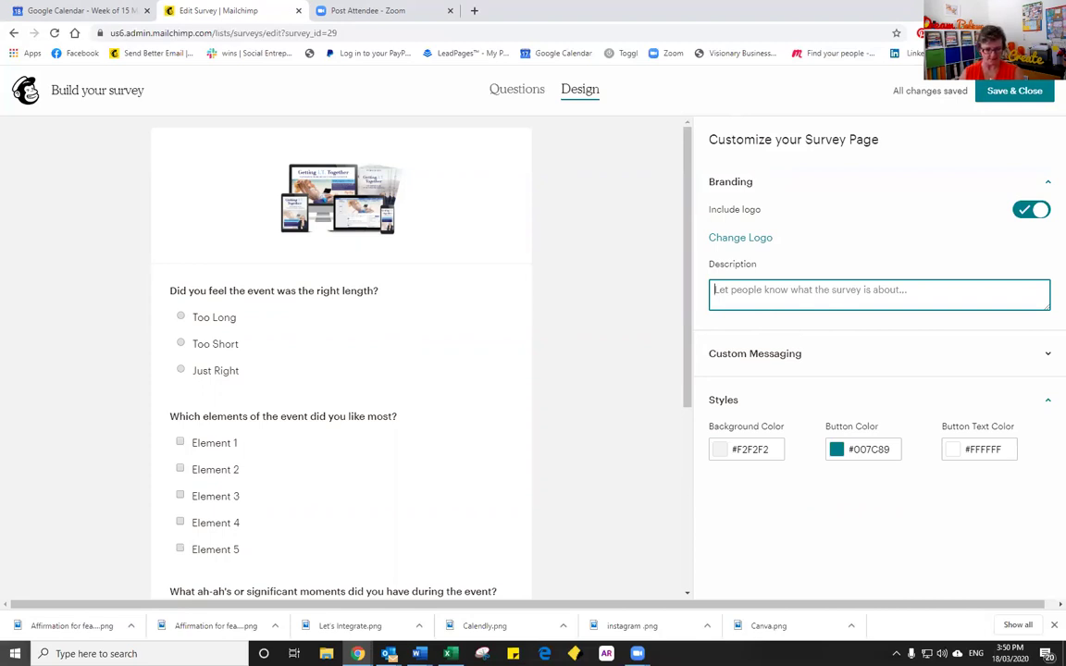
pyautogui.hotkey('alt', 'Tab')
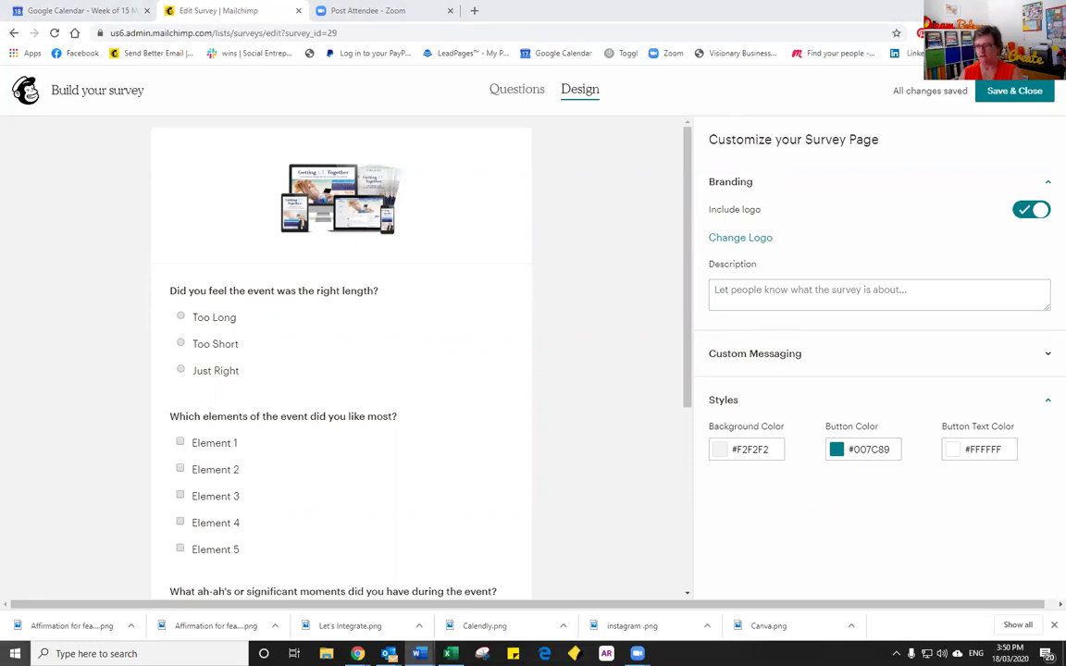
pyautogui.click(752, 292)
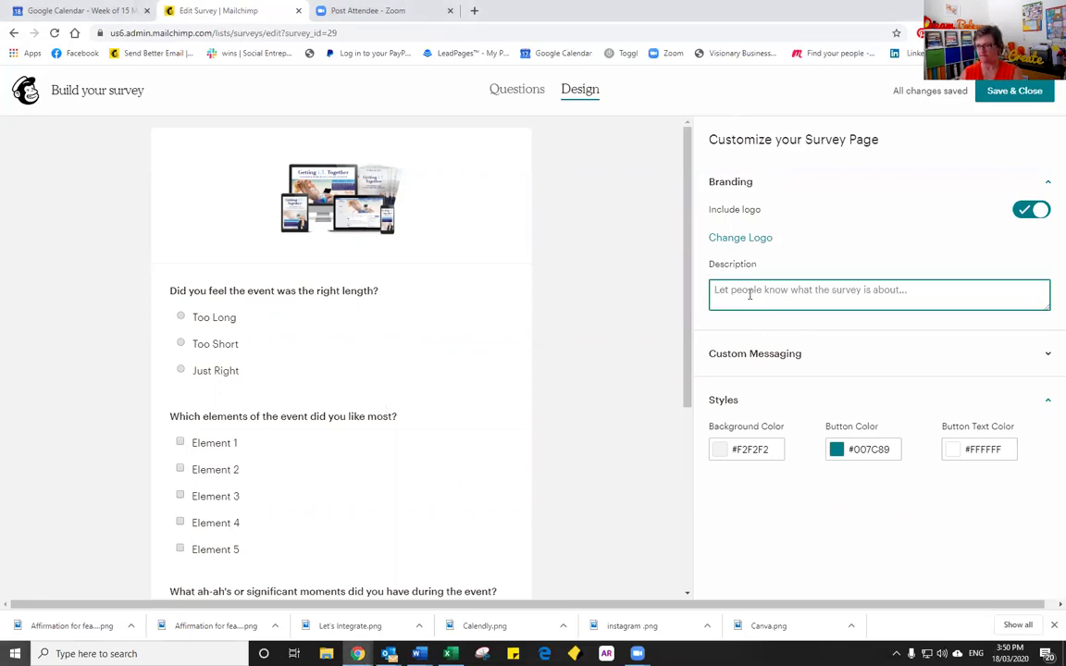
pyautogui.write('Thank you for attending the XYZ event. We would really appreciate any feedback you can give us on the event.')
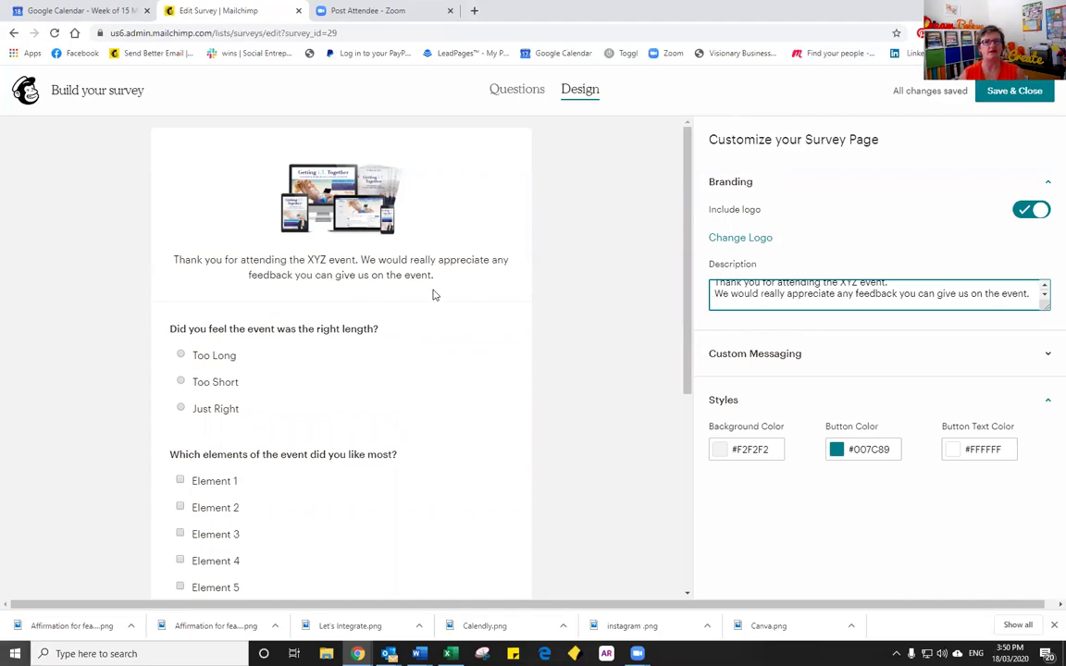
# - Expand the Custom Messaging options and set the submit button label to "Submit"
pyautogui.scroll(-2, 469, 441)
pyautogui.scroll(-3, 467, 438)
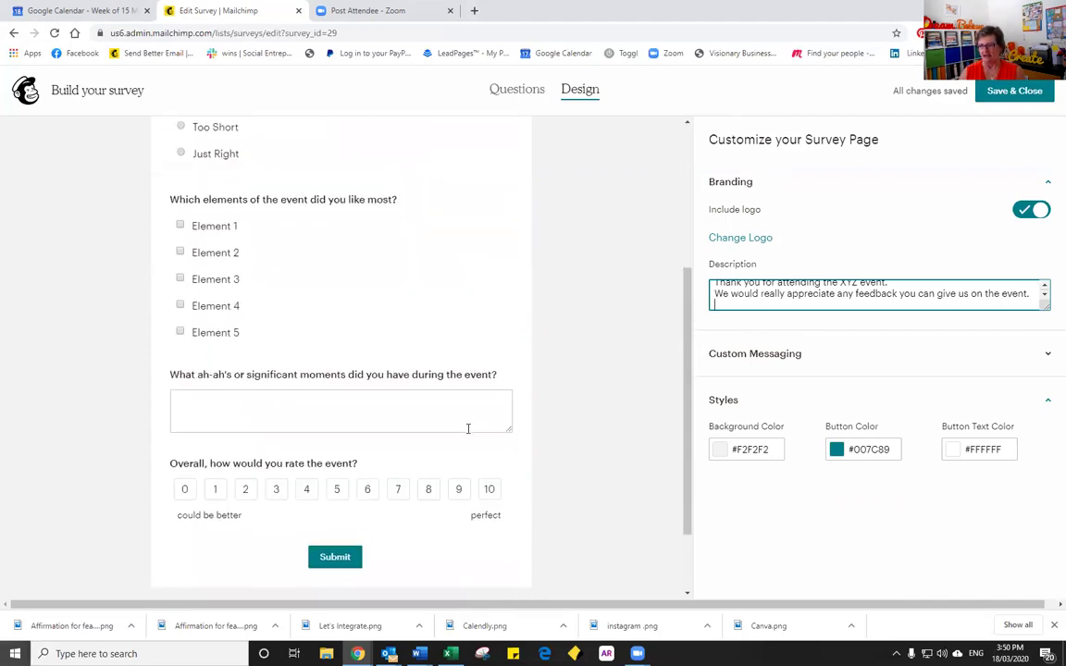
pyautogui.click(1049, 358)
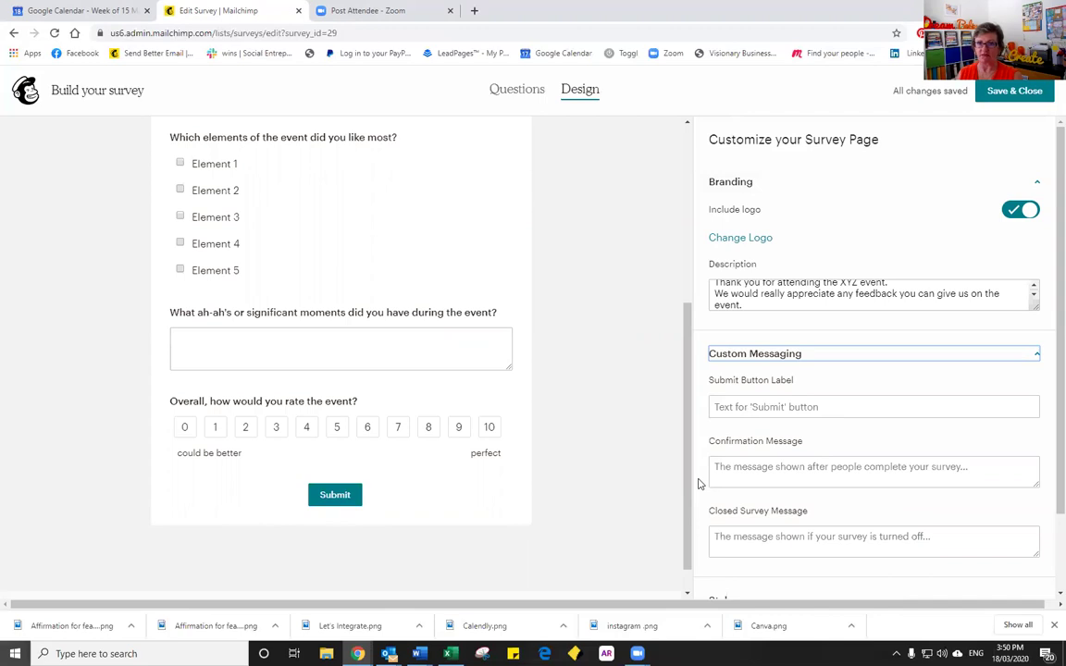
pyautogui.click(745, 408)
pyautogui.write('S')
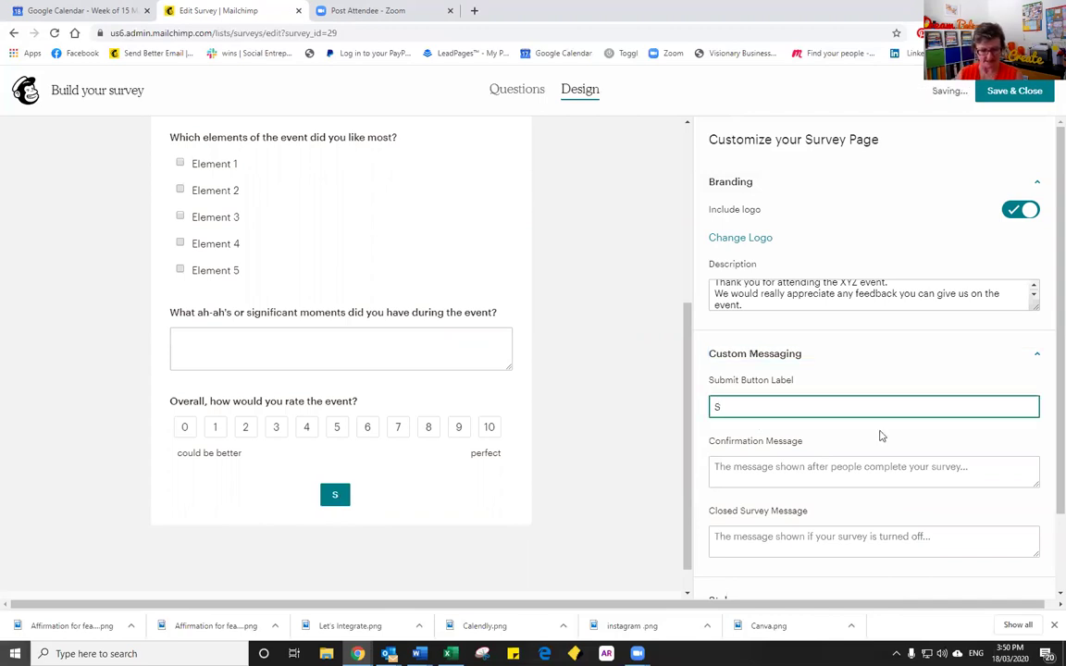
pyautogui.write('ubmi')
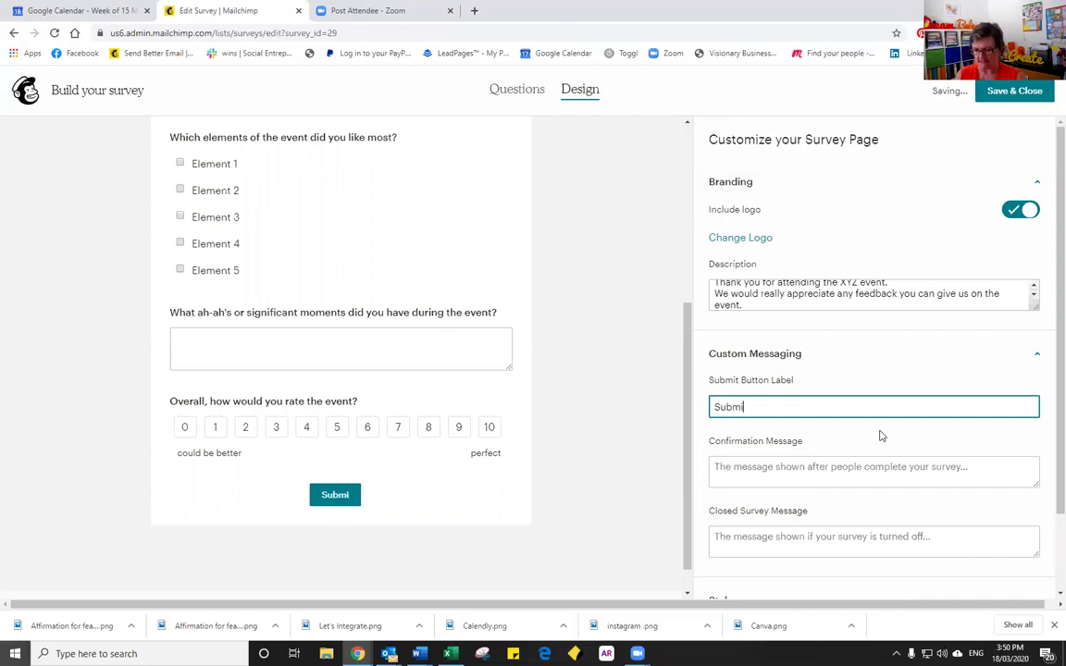
pyautogui.write('t')
# - Set the survey's confirmation message to "Thank you for your feedback. Have the most amazing and abundant day!"
pyautogui.click(802, 471)
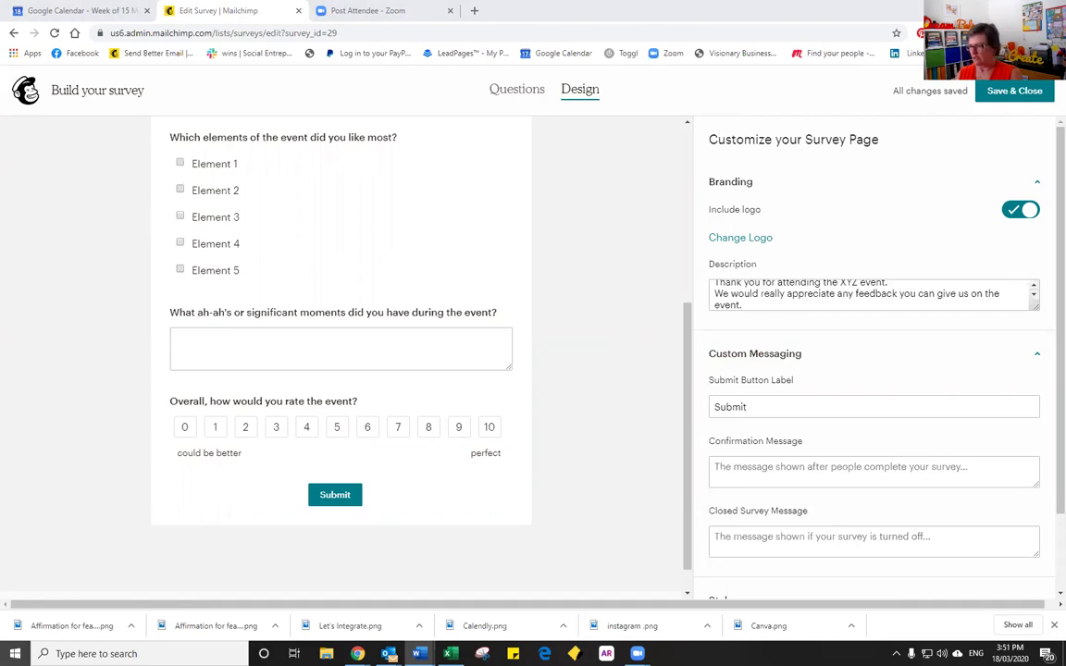
pyautogui.click(763, 466)
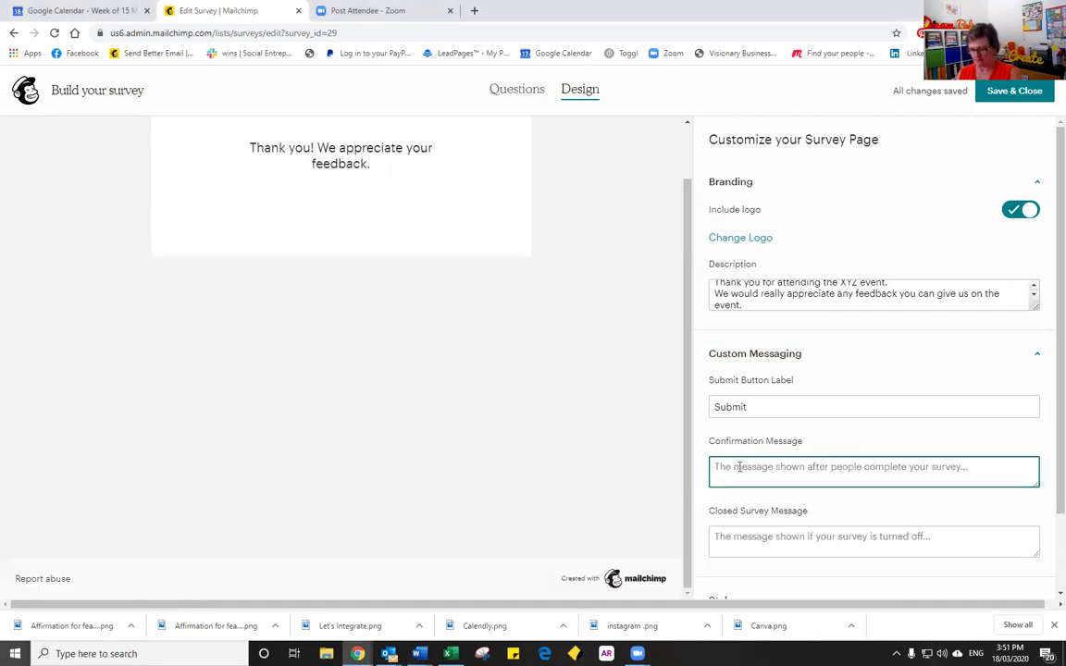
pyautogui.write('Thank you  for your feedback. Have the most amazing and abundant day!')
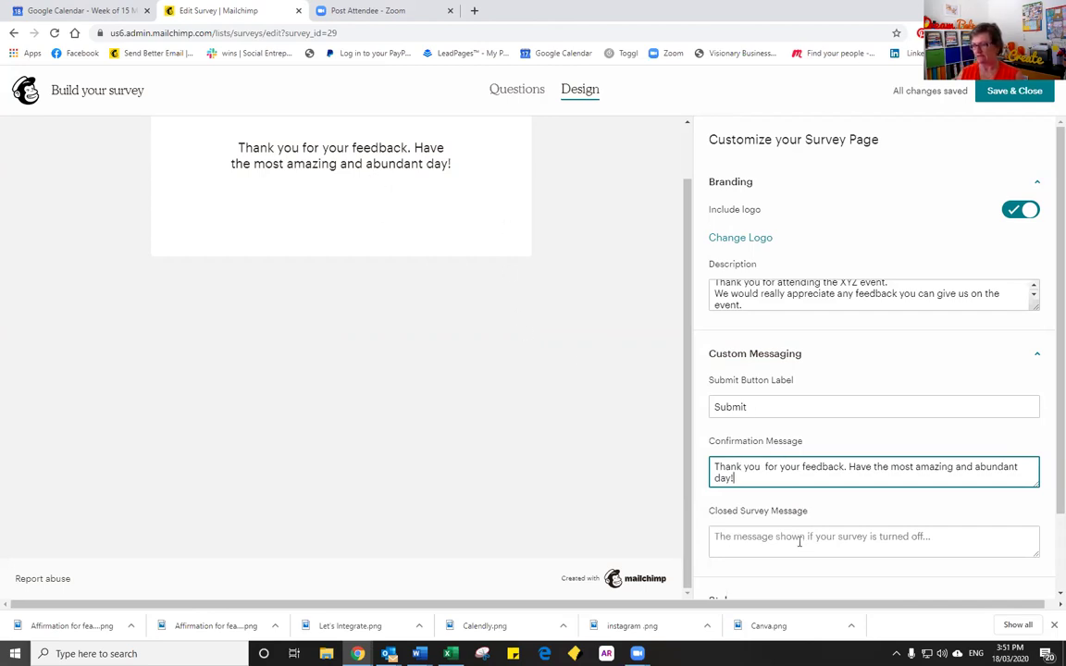
# - Change the survey page's background color to light blue, #A9C2E0
pyautogui.scroll(-1, 799, 540)
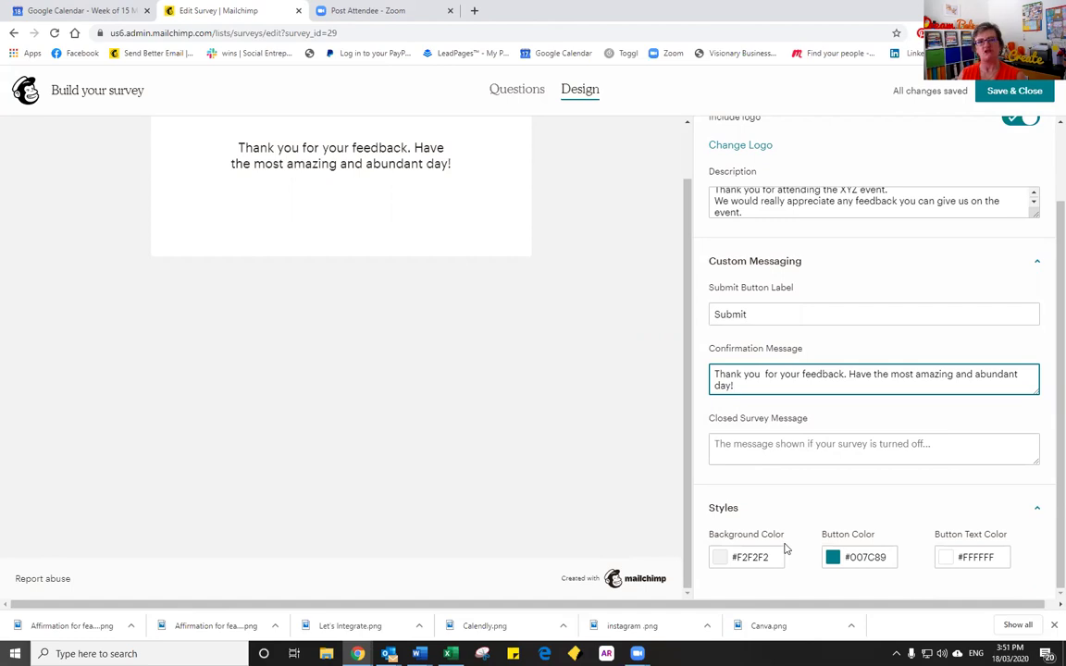
pyautogui.scroll(2, 600, 495)
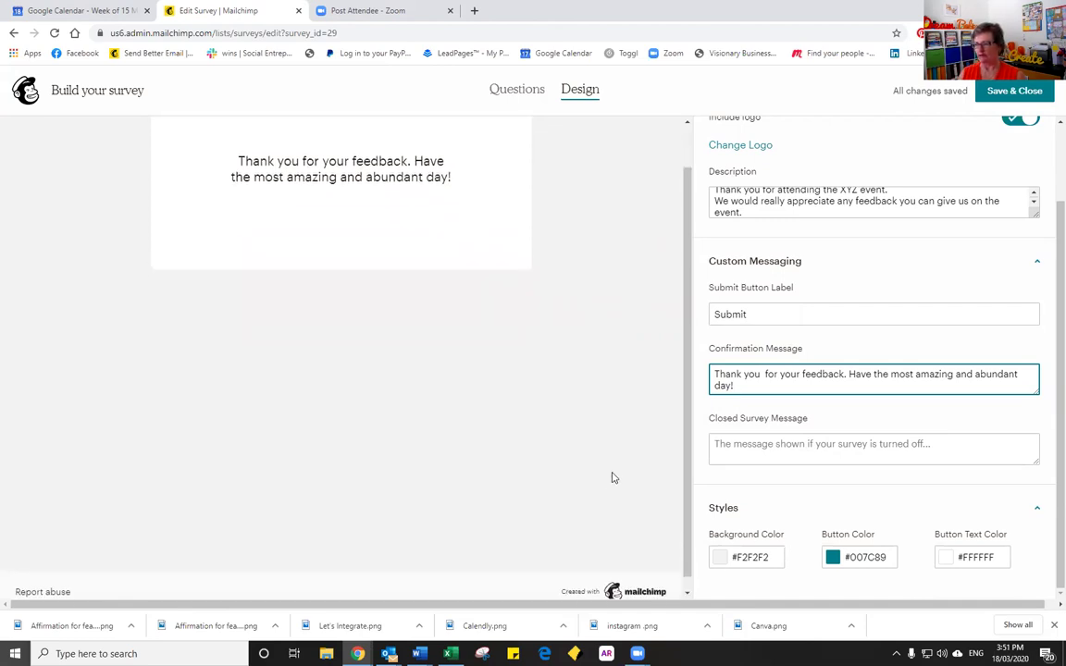
pyautogui.scroll(1, 610, 458)
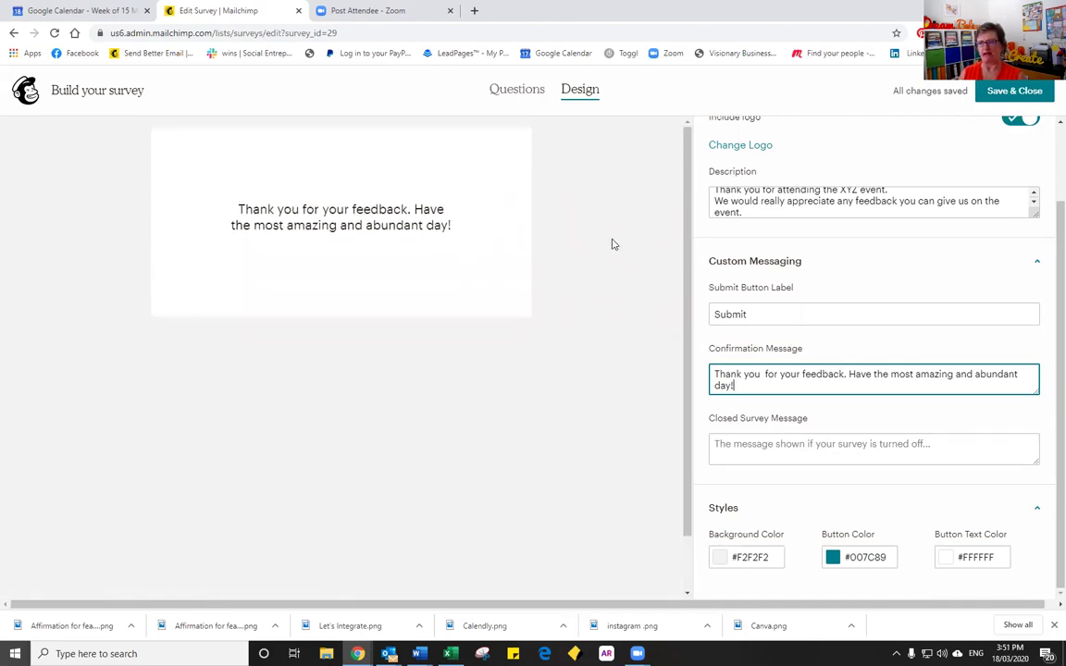
pyautogui.click(767, 559)
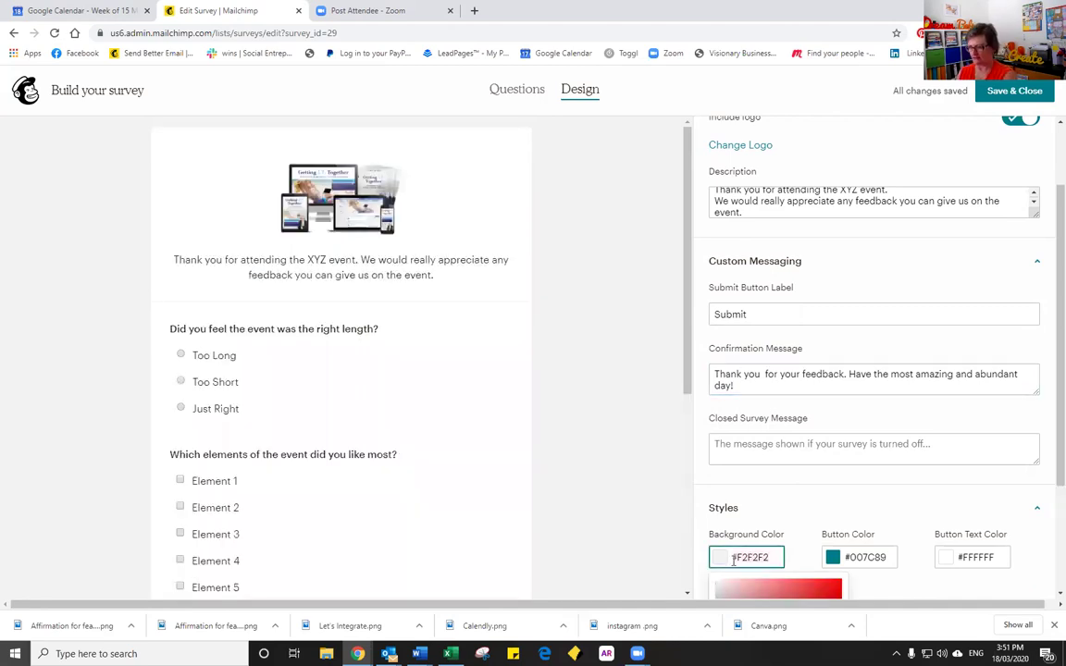
pyautogui.press('BackSpace')
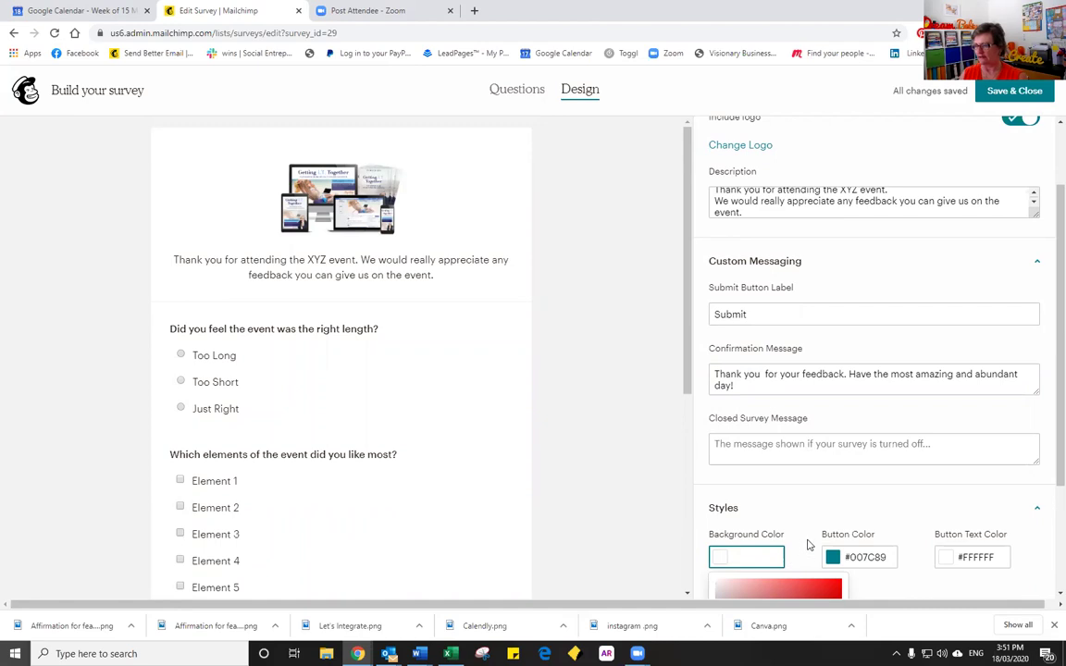
pyautogui.scroll(-2, 807, 546)
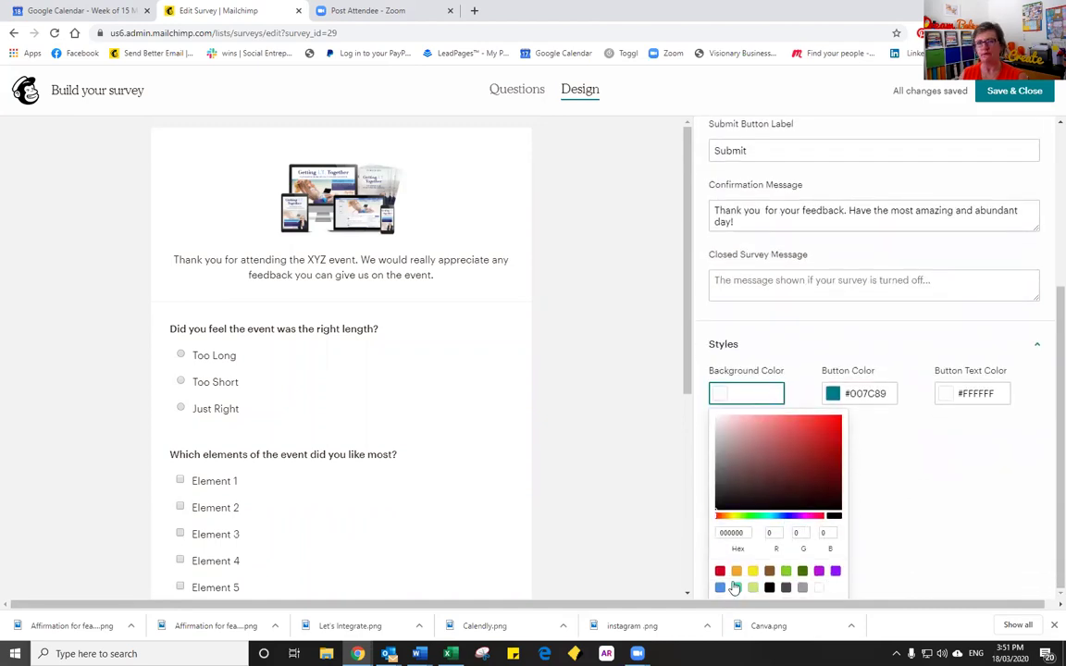
pyautogui.click(720, 587)
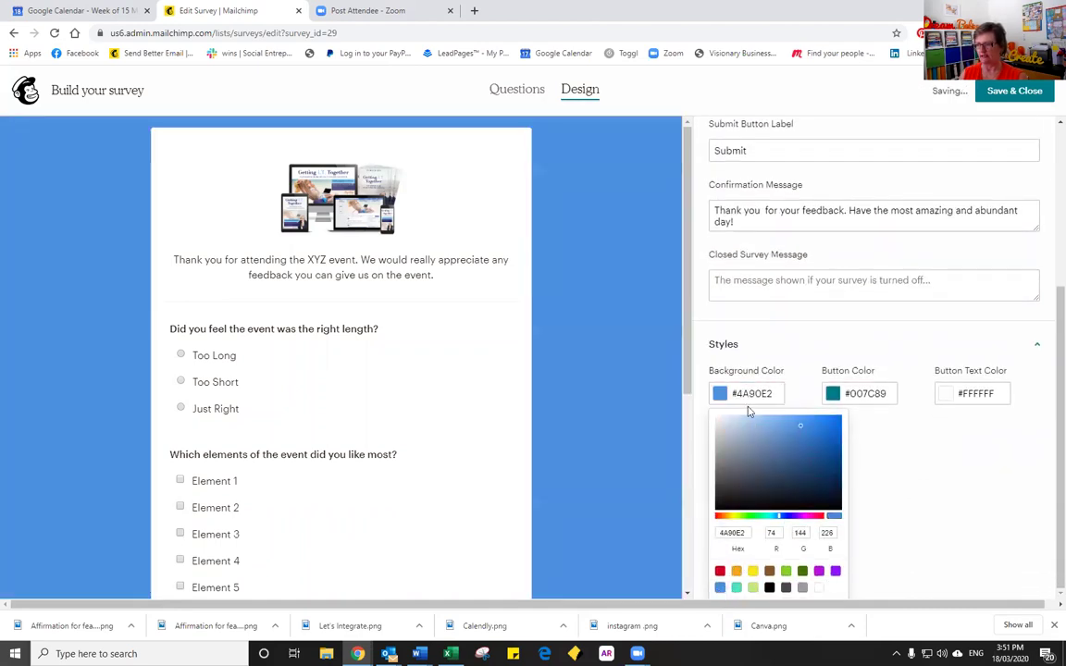
pyautogui.moveTo(804, 427); pyautogui.dragTo(748, 431)
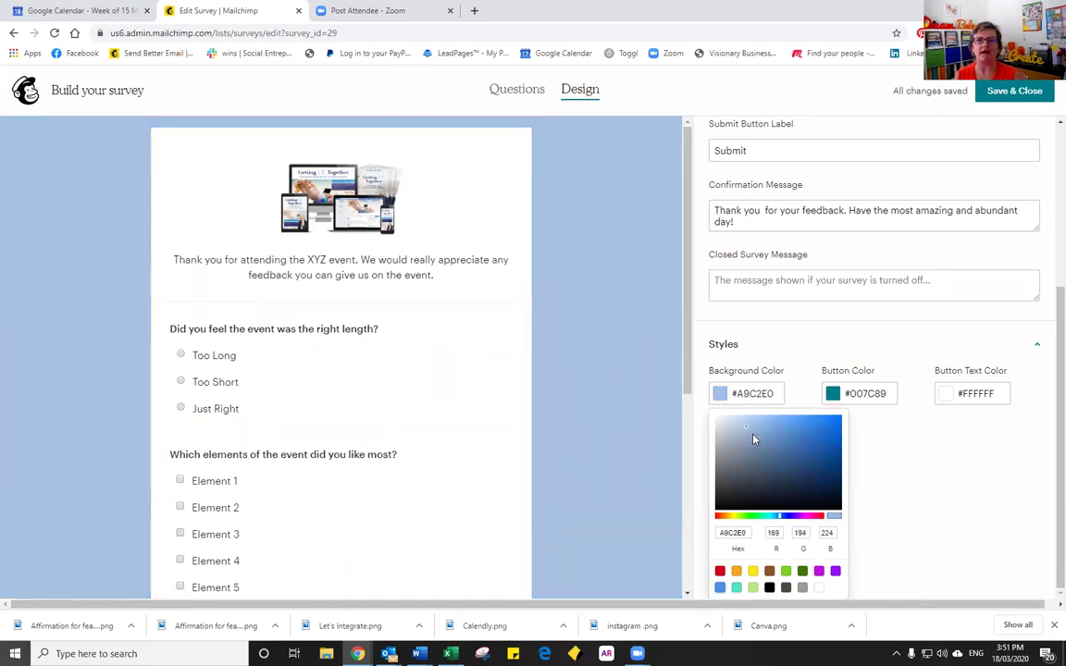
pyautogui.click(731, 395)
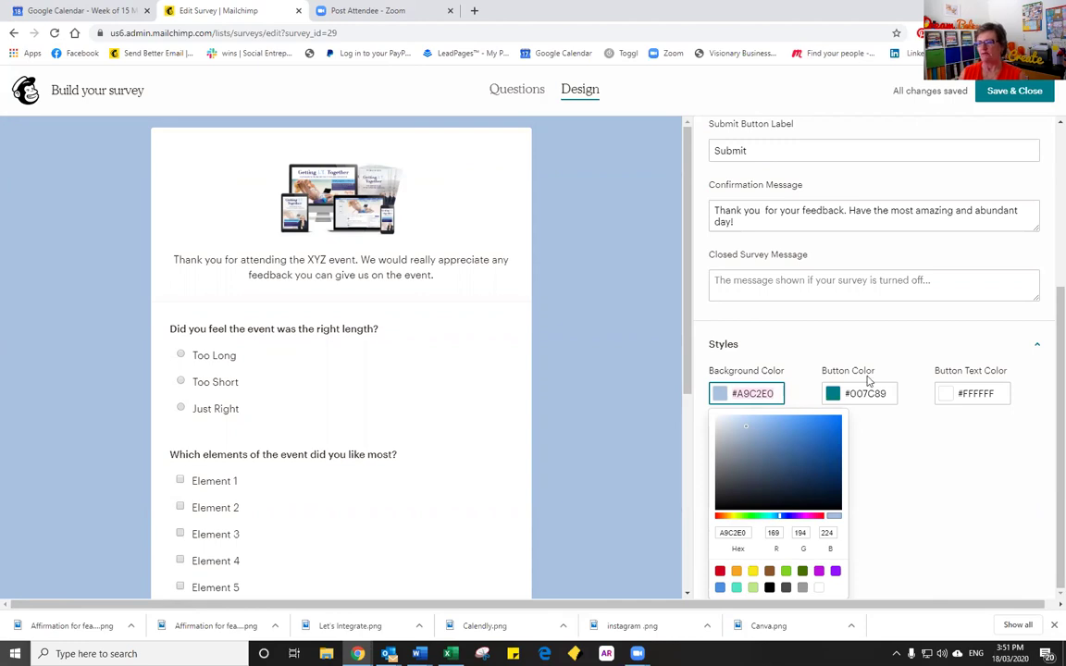
# - Change the survey's button color to the preset orange, #F5A623
pyautogui.scroll(-5, 400, 441)
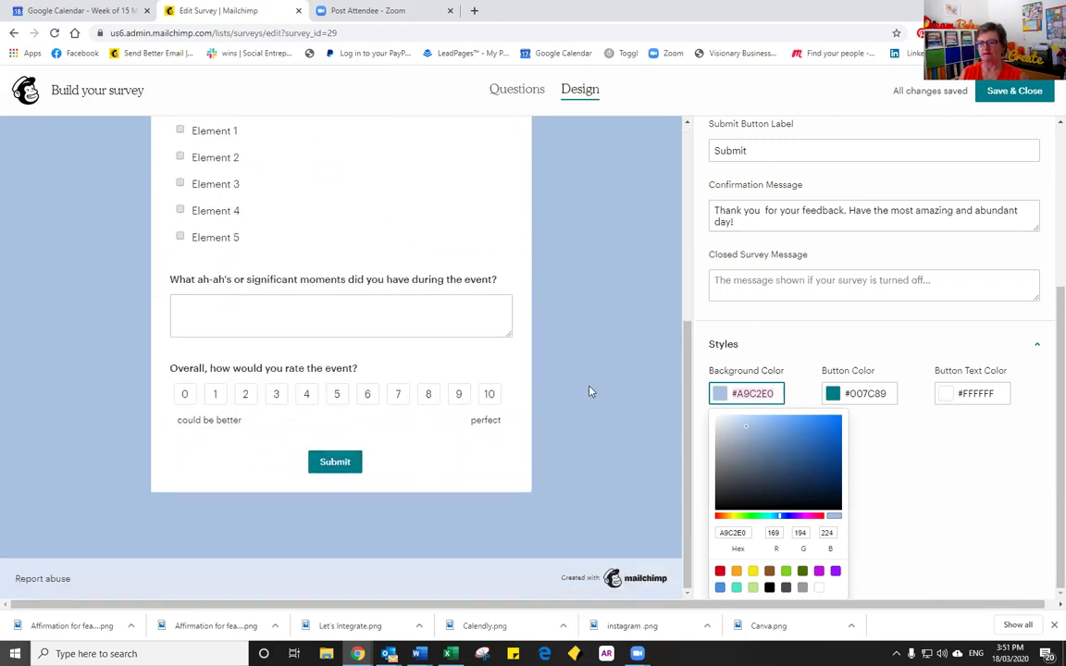
pyautogui.click(886, 393)
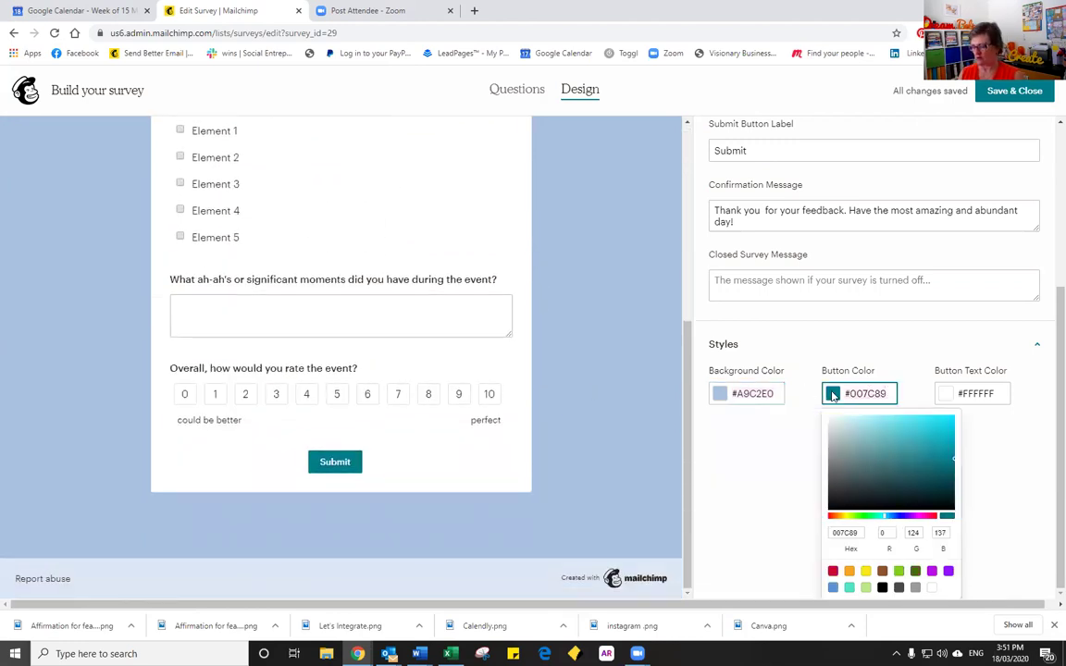
pyautogui.hotkey('ctrl', 'a')
pyautogui.press('BackSpace')
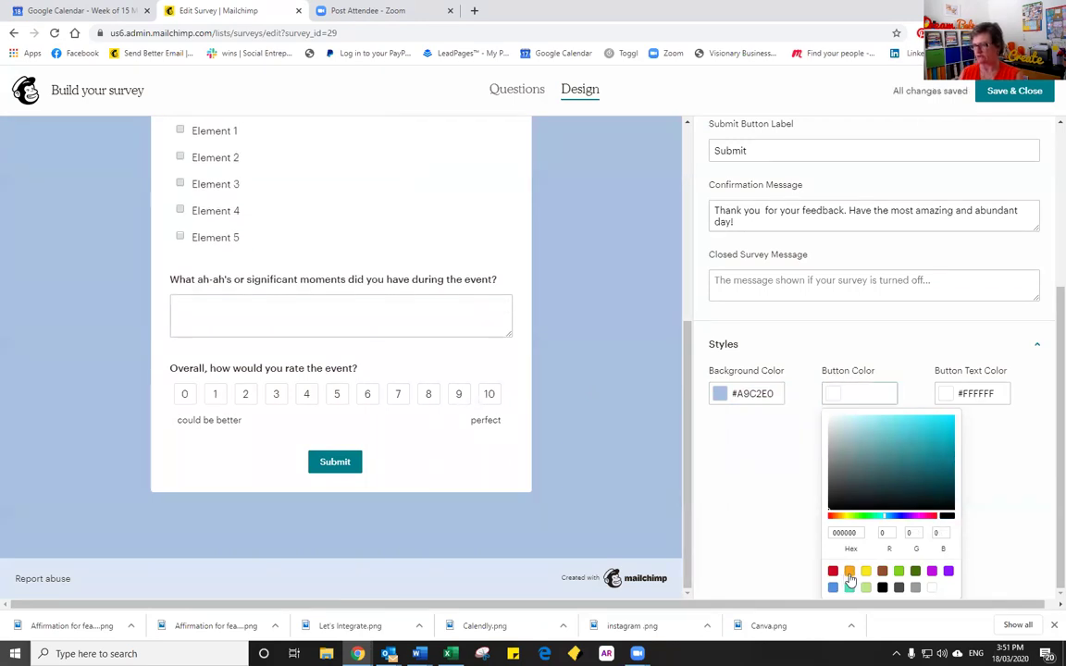
pyautogui.click(849, 571)
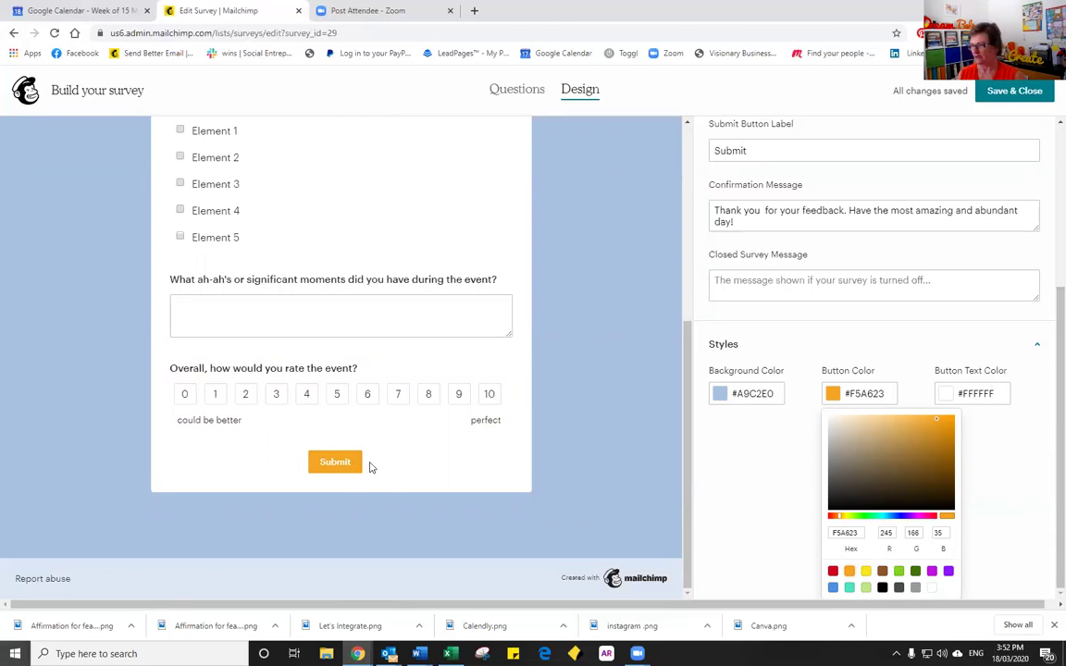
# - Save and close the survey design, and turn on the hosted Post Event Survey
pyautogui.moveTo(1046, 405); pyautogui.dragTo(1048, 203)
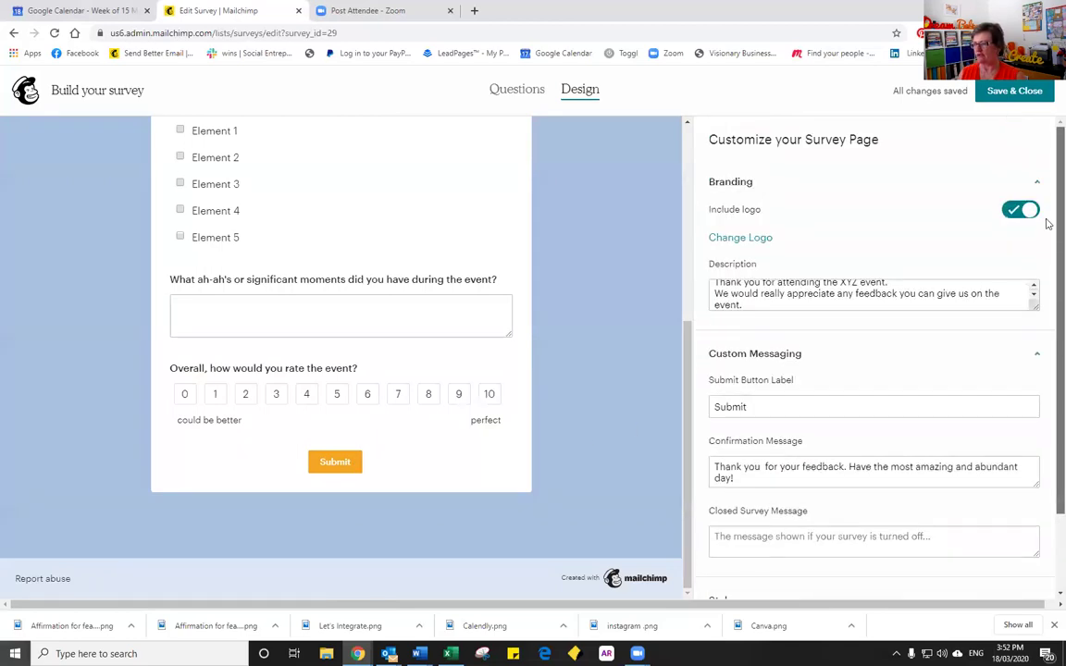
pyautogui.scroll(4, 600, 369)
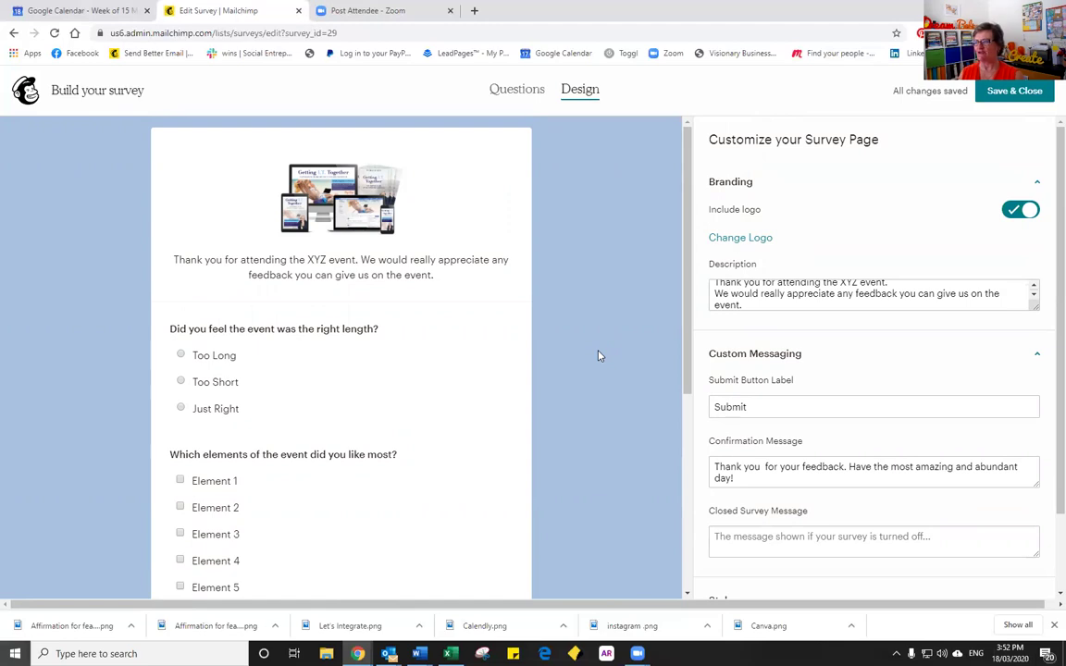
pyautogui.click(1016, 95)
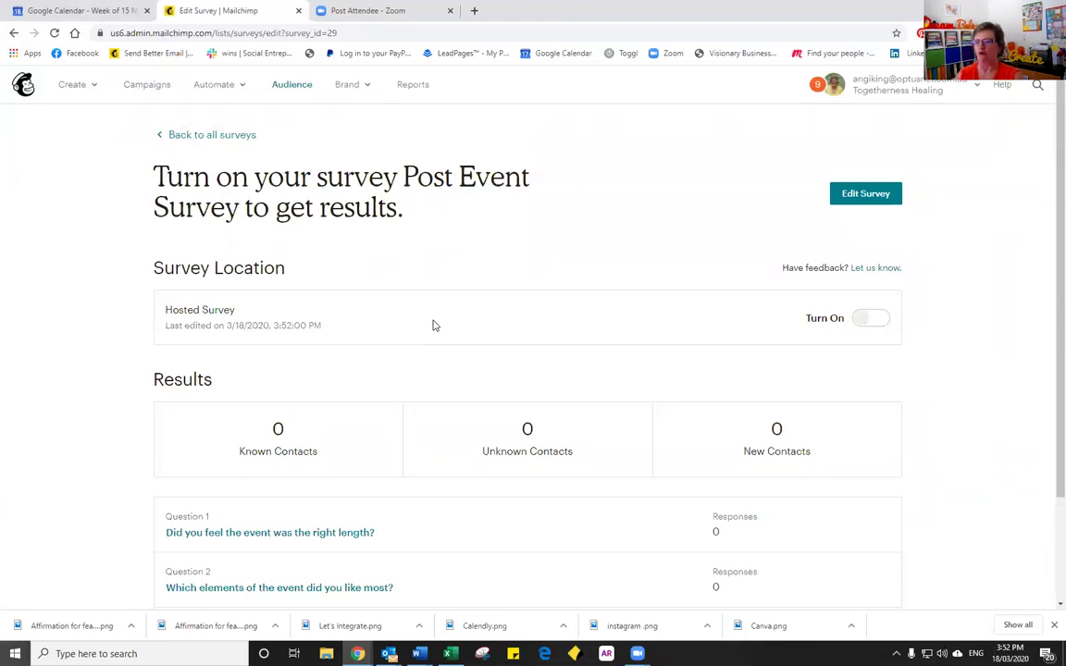
pyautogui.click(880, 322)
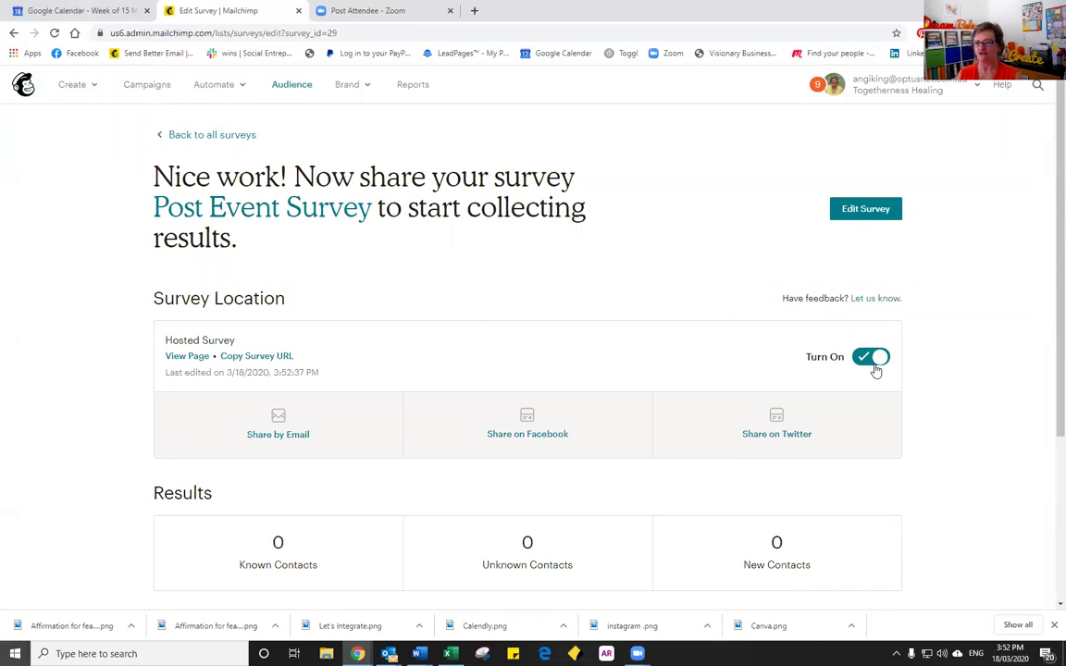
# - Copy the survey URL, and open the hosted survey page in a new browser tab to review its layout and questions
pyautogui.click(240, 357)
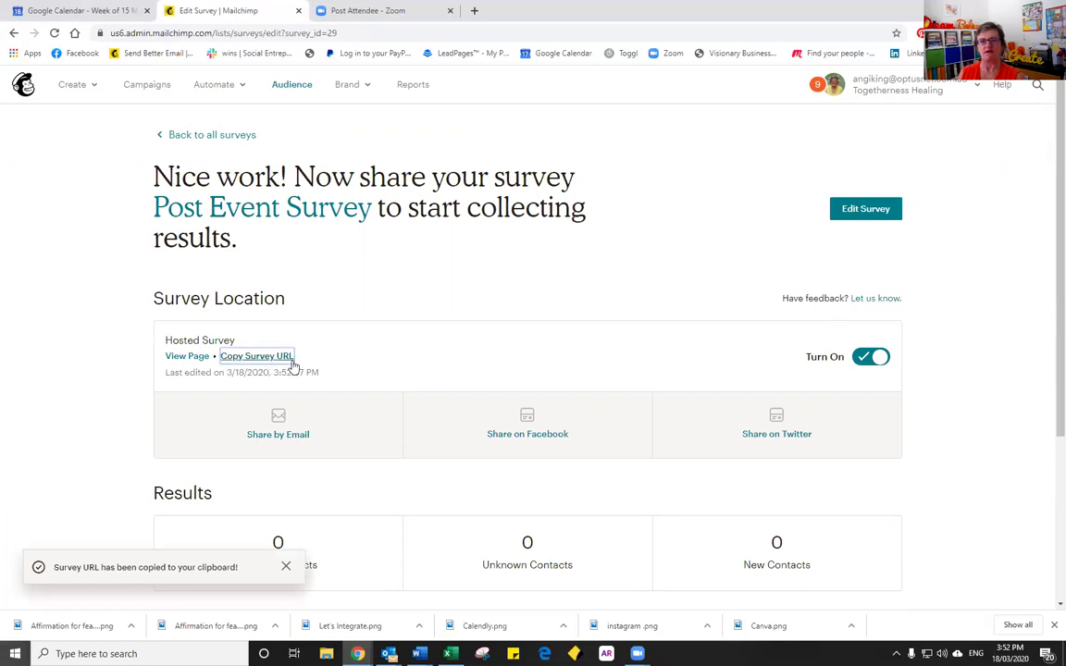
pyautogui.rightClick(192, 365)
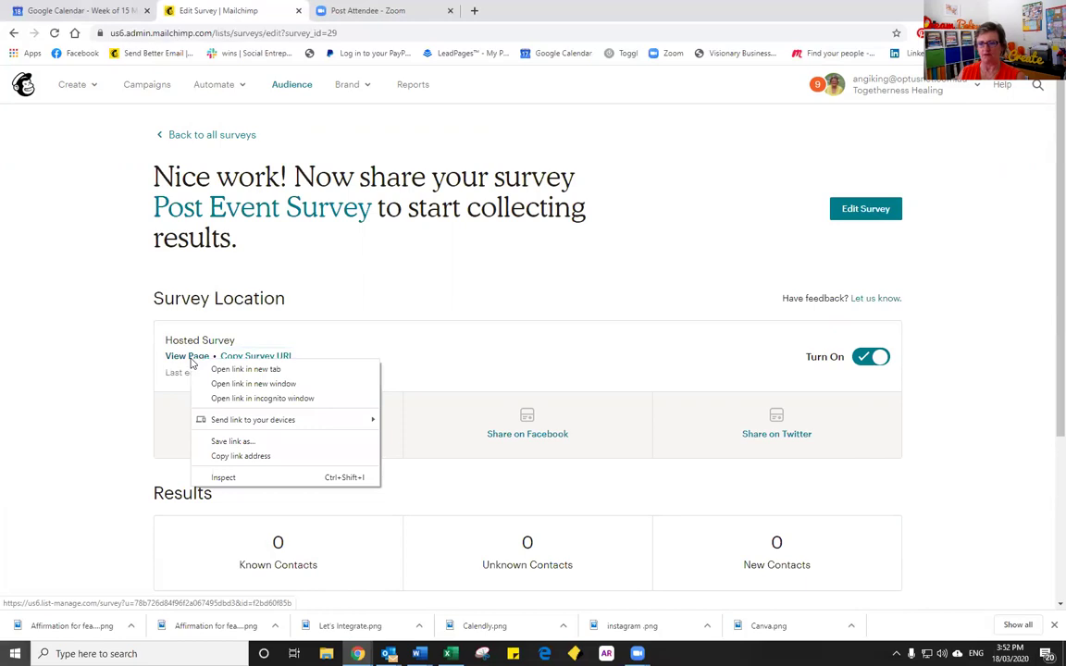
pyautogui.click(236, 369)
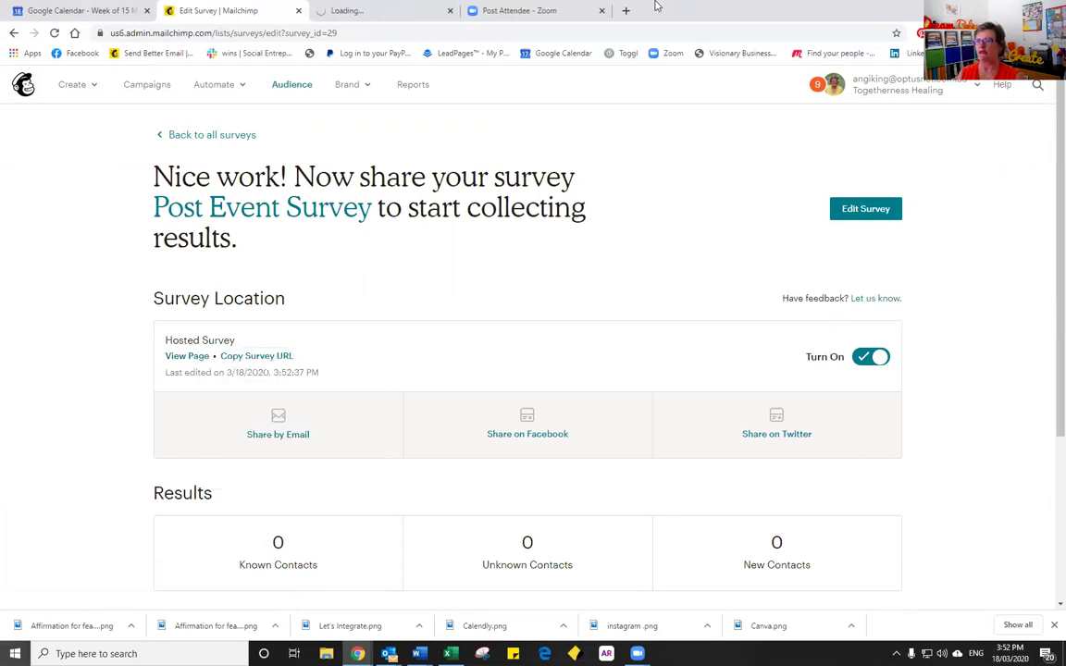
pyautogui.click(388, 10)
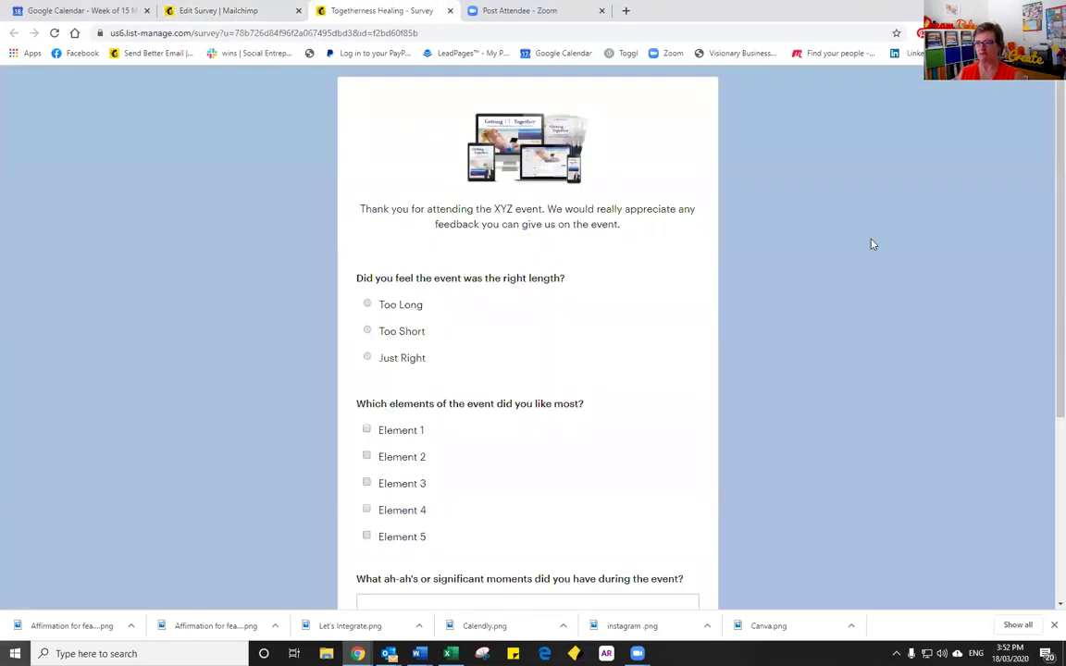
pyautogui.scroll(-3, 873, 242)
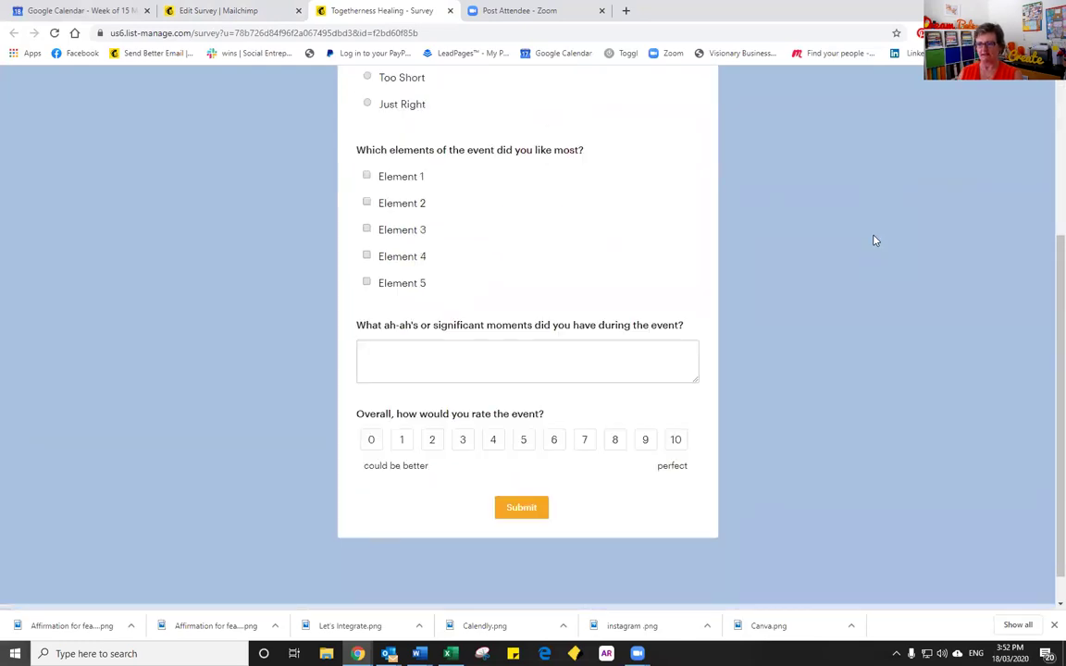
pyautogui.scroll(3, 876, 240)
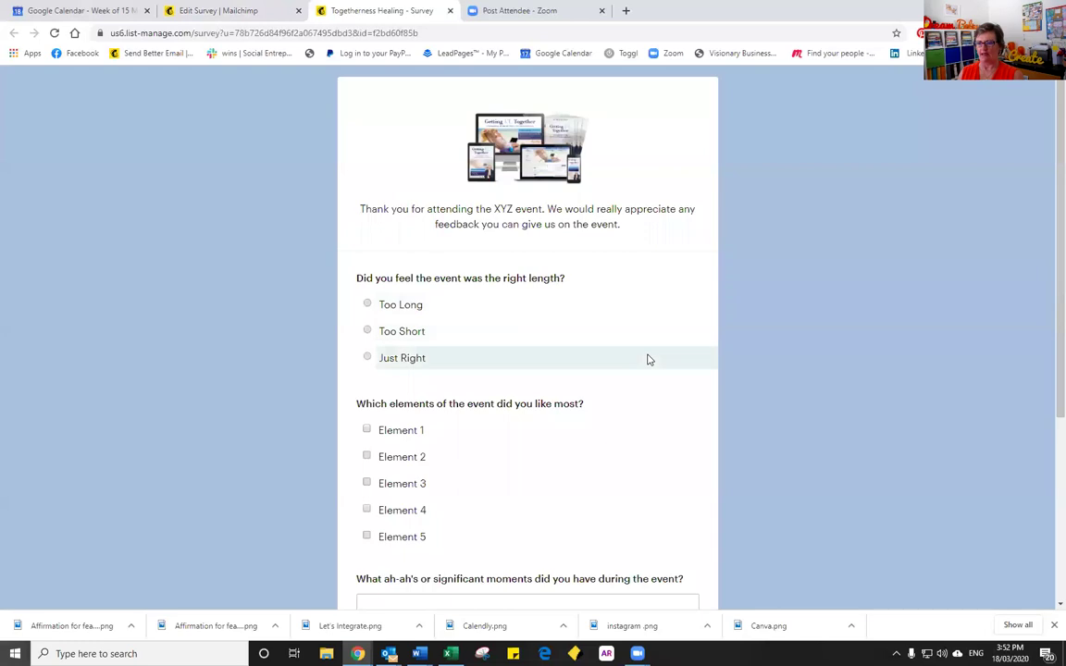
# - Copy the hosted survey's URL from the Post Event Survey page and load it in a new browser tab
pyautogui.scroll(-3, 648, 359)
pyautogui.scroll(3, 650, 360)
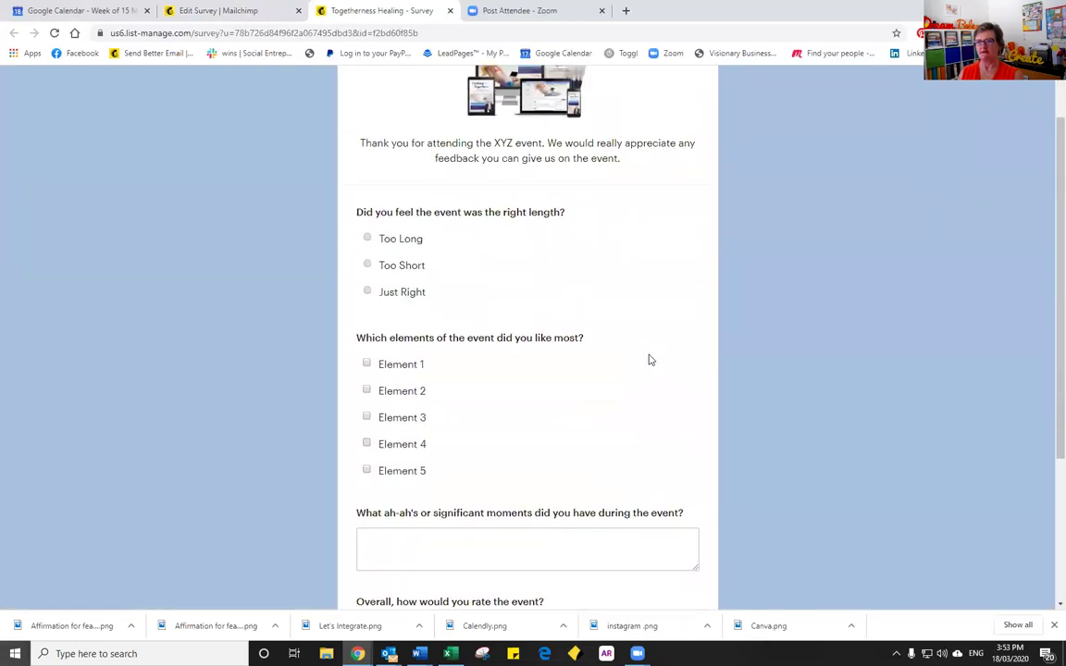
pyautogui.scroll(1, 650, 359)
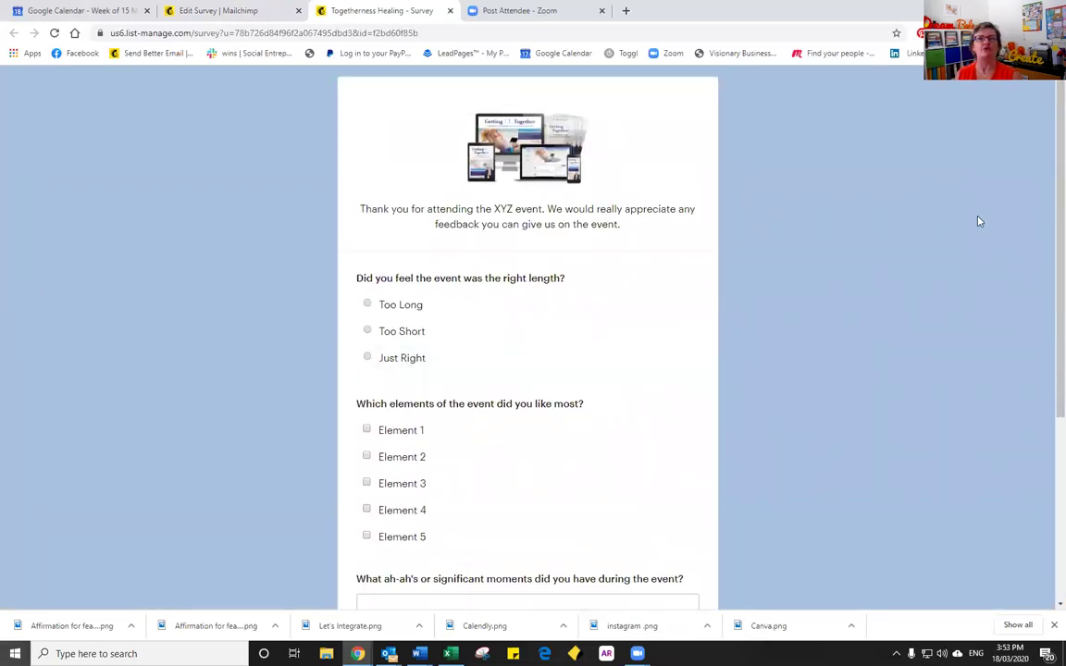
pyautogui.click(212, 12)
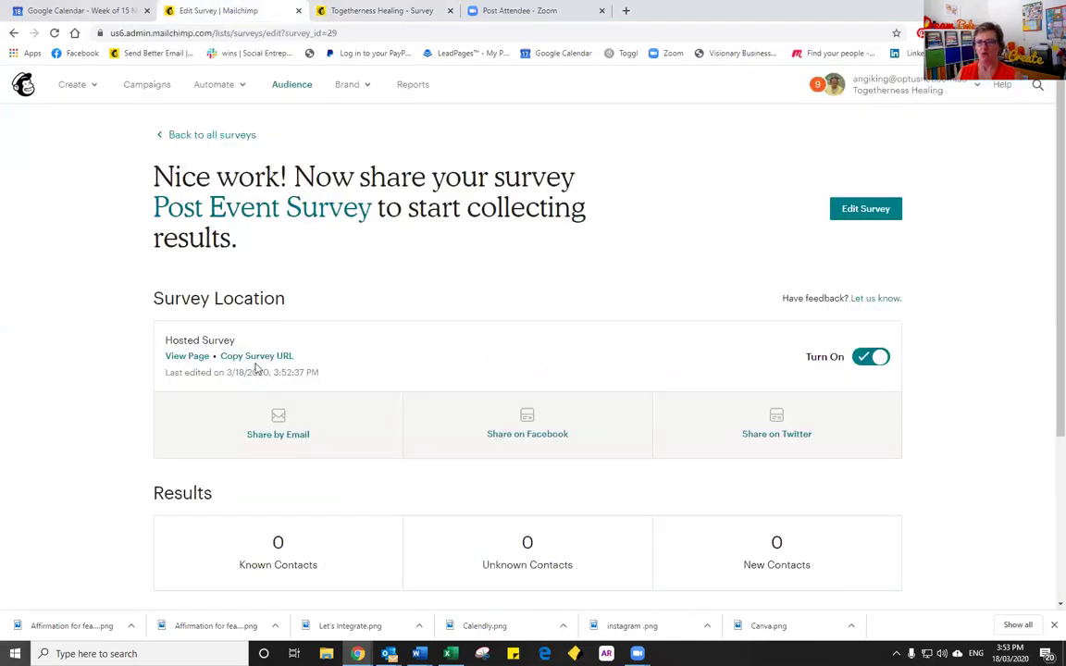
pyautogui.click(256, 359)
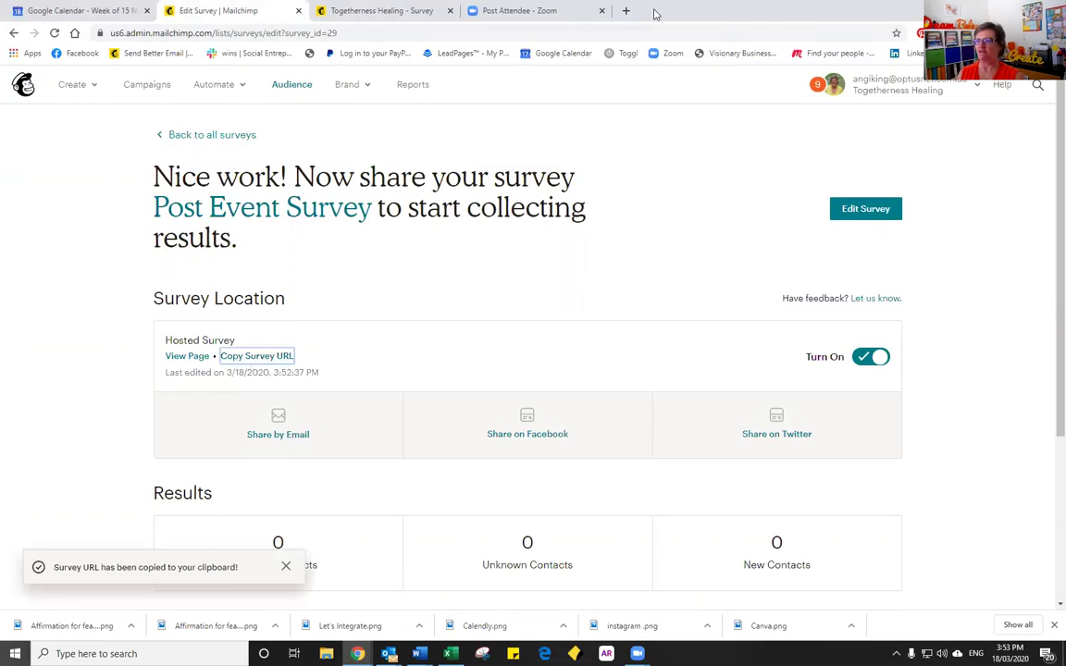
pyautogui.click(626, 11)
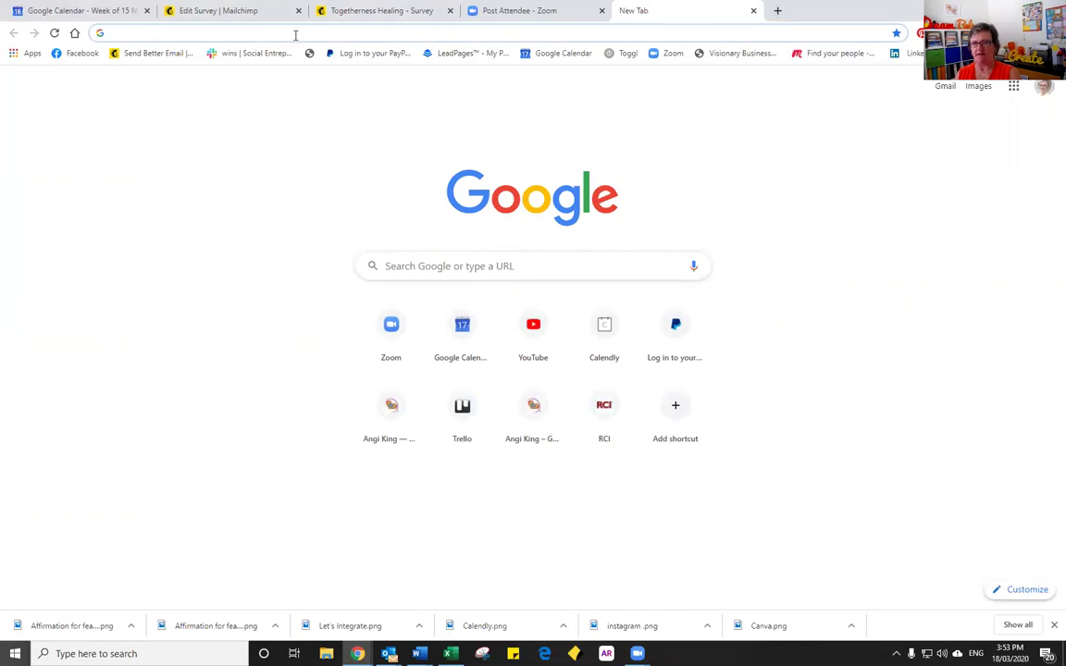
pyautogui.write('https://us6.list-manage.com/survey?u=78b726d84f96f2a067495dbd3&id=f2bd60f85b')
pyautogui.press('Return')
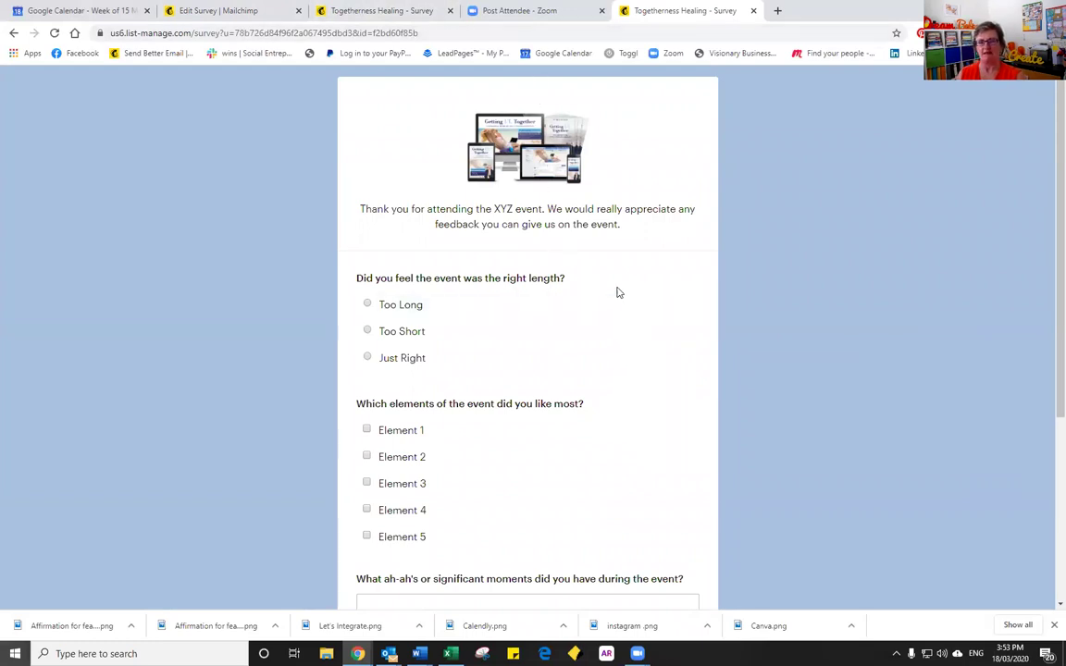
# - Answer the event length question with Just Right, and select Element 1, Element 3 and Element 5 as the most liked elements
pyautogui.scroll(-1, 610, 298)
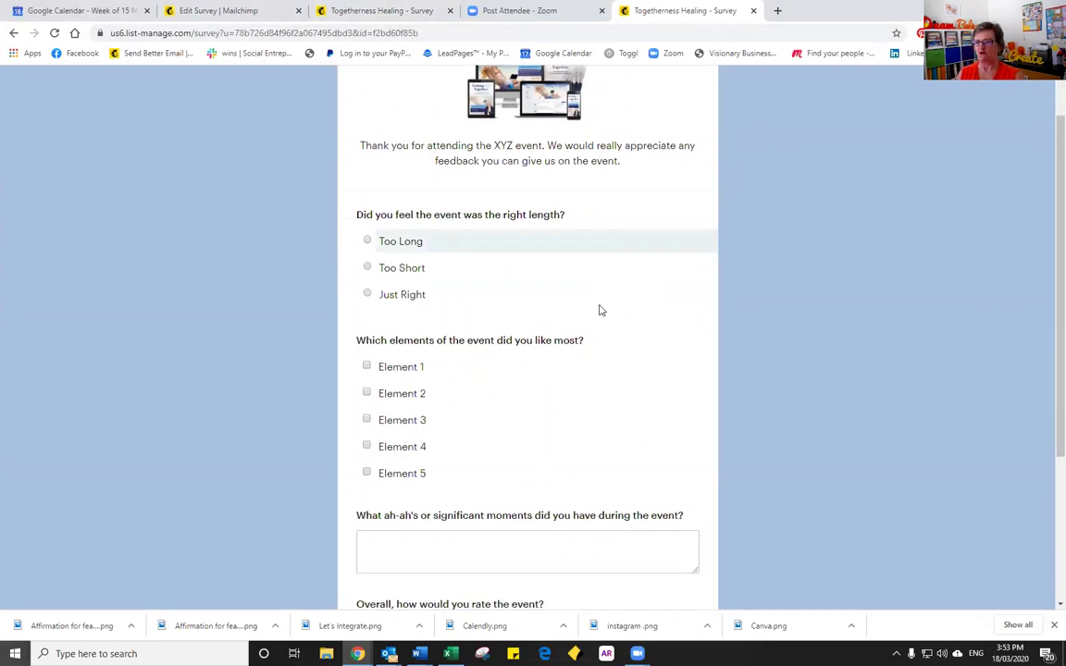
pyautogui.click(368, 294)
pyautogui.scroll(-2, 500, 298)
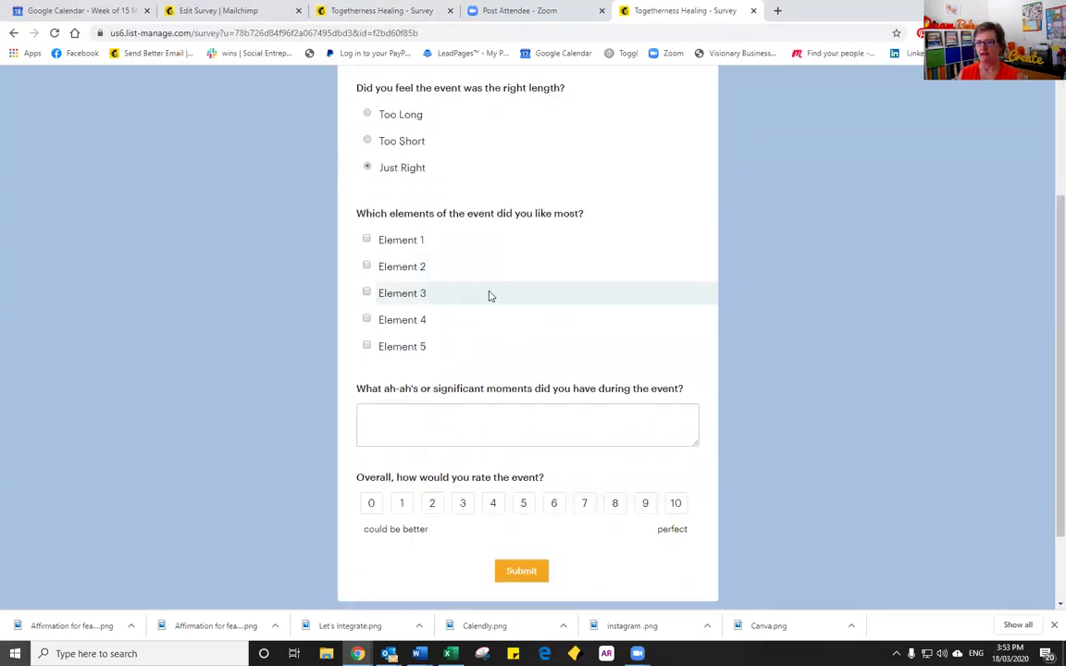
pyautogui.click(366, 240)
pyautogui.click(366, 293)
pyautogui.click(366, 346)
# - Enter "Loved the Introduction" as the significant moment, rate the event 9 overall, and submit the survey response
pyautogui.scroll(-2, 592, 320)
pyautogui.click(559, 319)
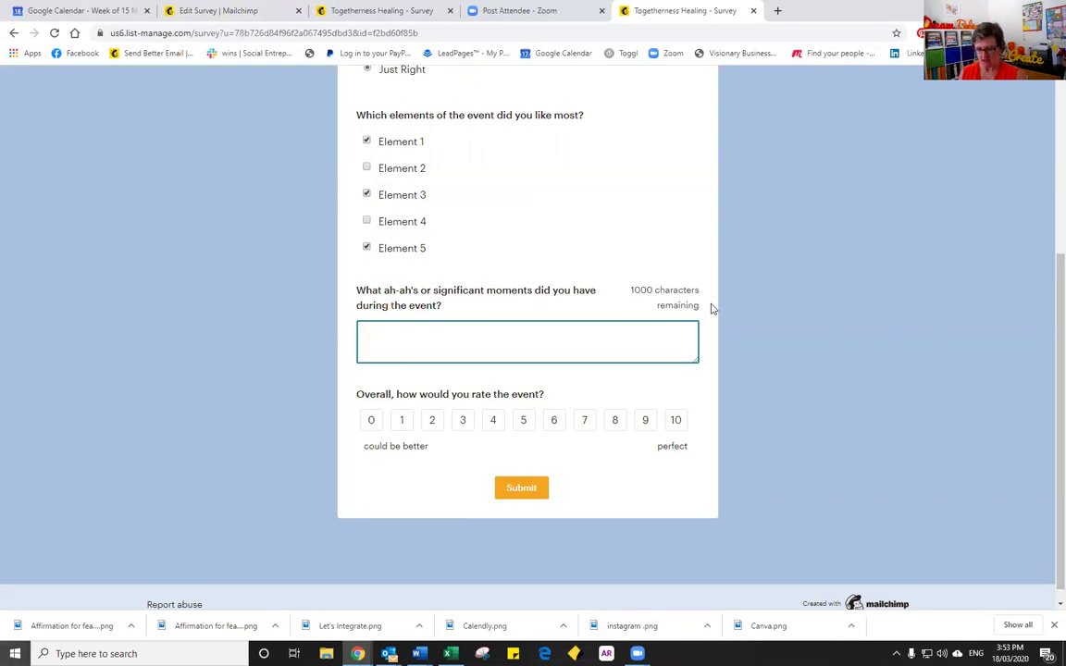
pyautogui.write('Loved the ')
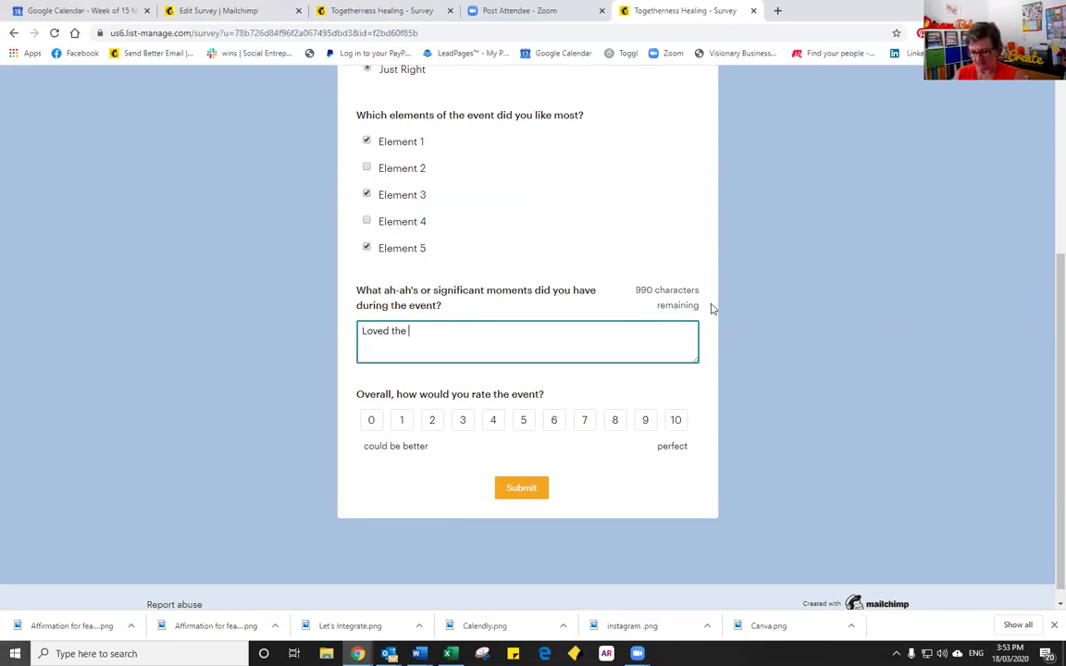
pyautogui.write('Introduction')
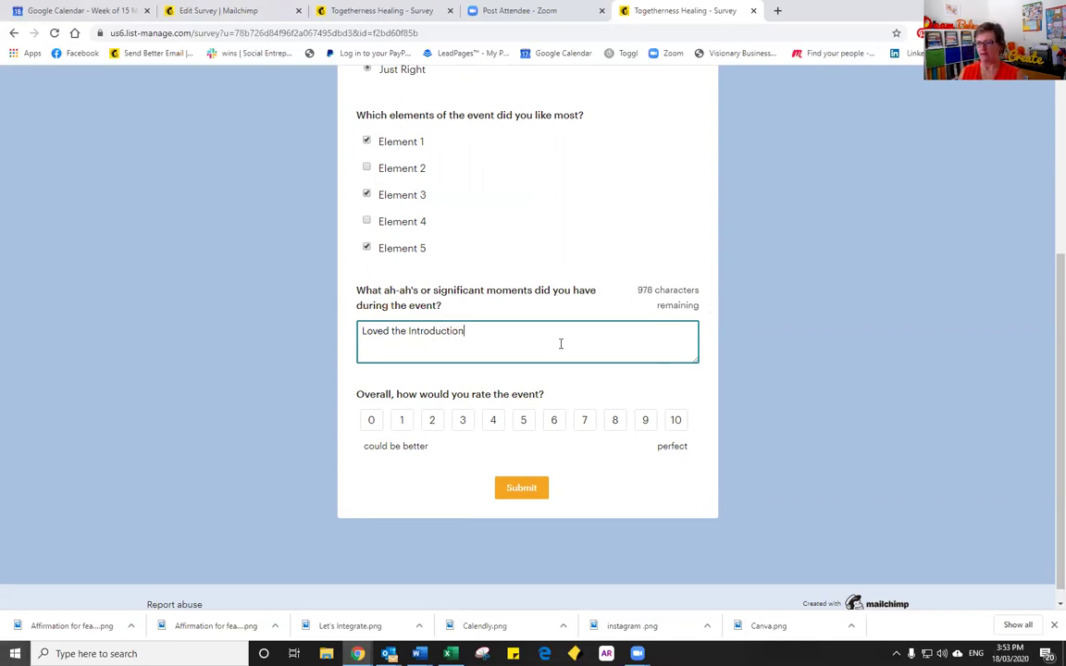
pyautogui.click(641, 423)
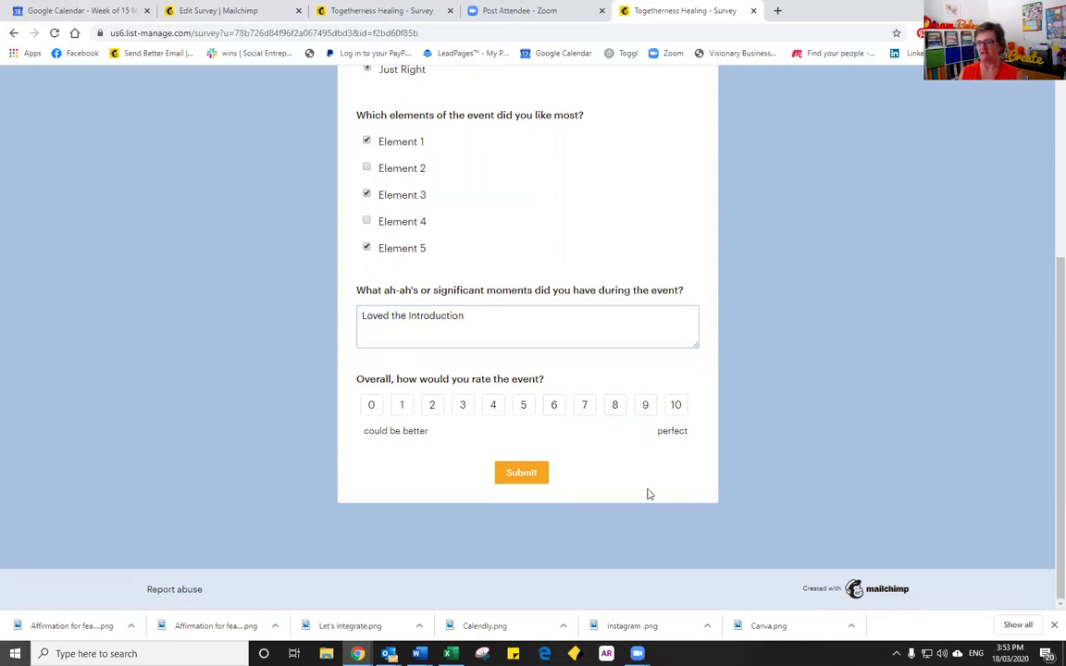
pyautogui.click(644, 417)
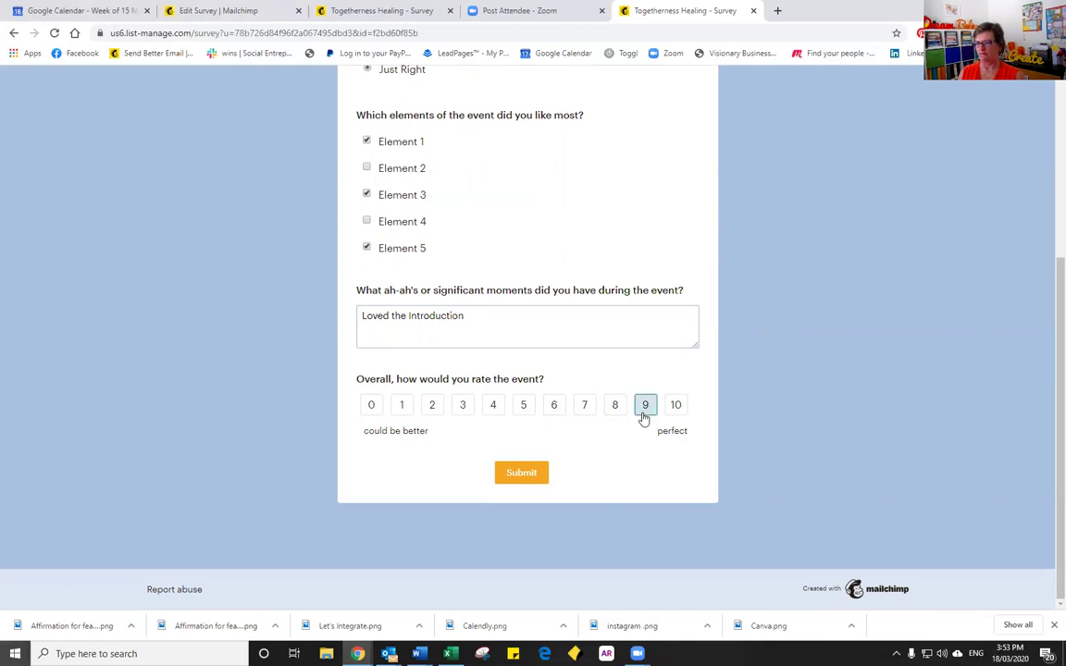
pyautogui.click(514, 479)
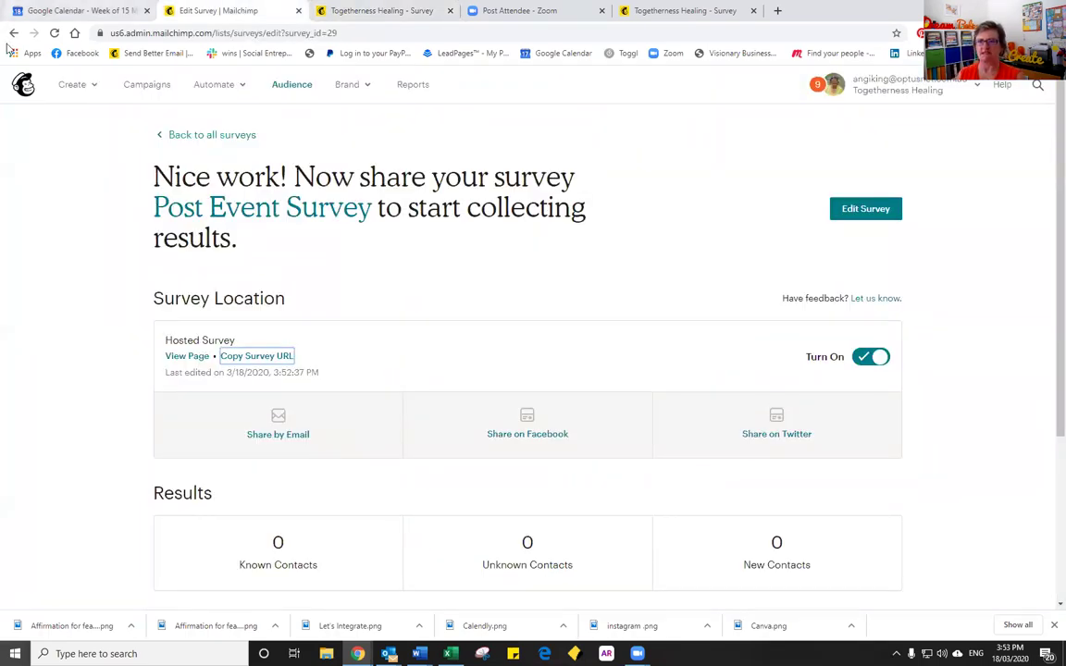
# - Refresh the Post Event Survey overview in Mailchimp and examine the response results for each question
pyautogui.click(55, 33)
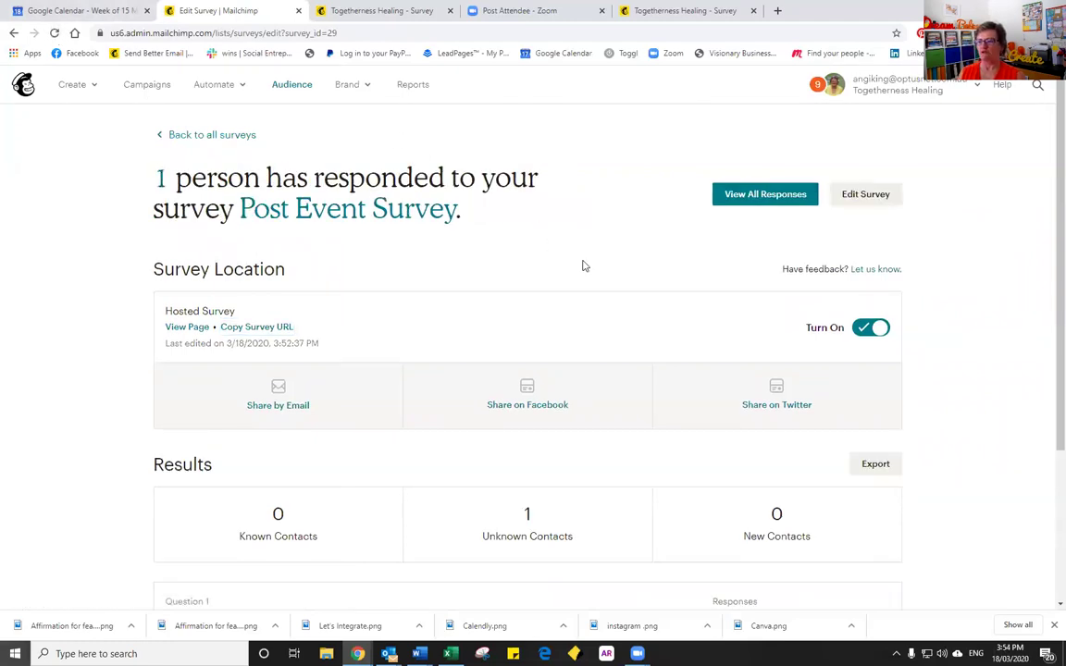
pyautogui.scroll(-3, 580, 245)
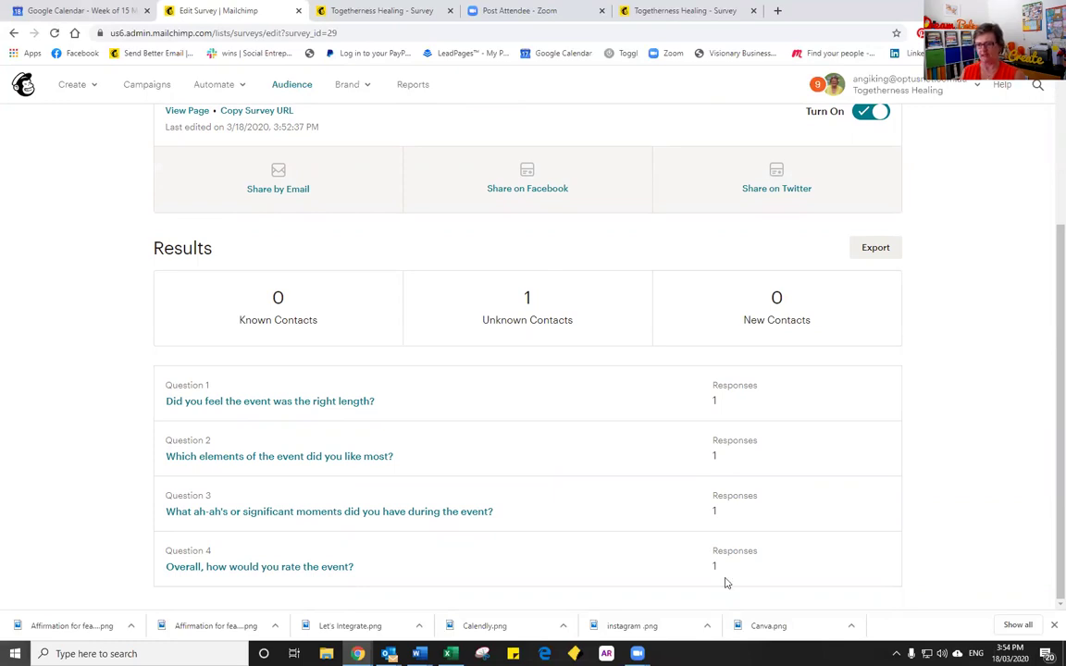
# - Open the significant moments question from the results, look over the survey's questions, and save and close the editor
pyautogui.click(480, 515)
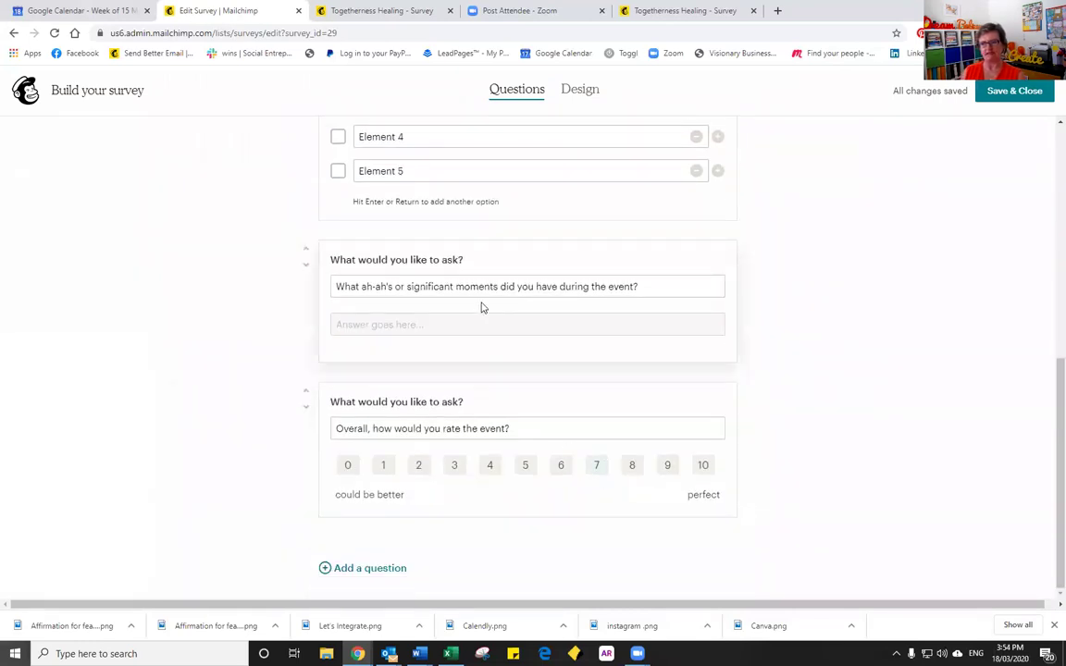
pyautogui.scroll(5, 419, 340)
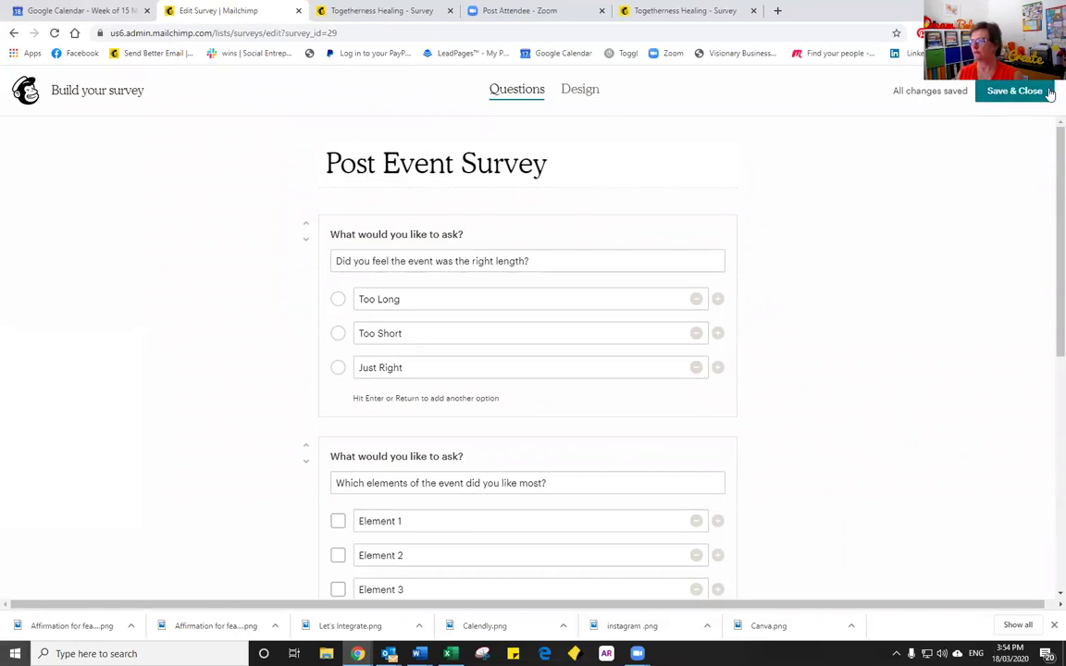
pyautogui.click(1013, 96)
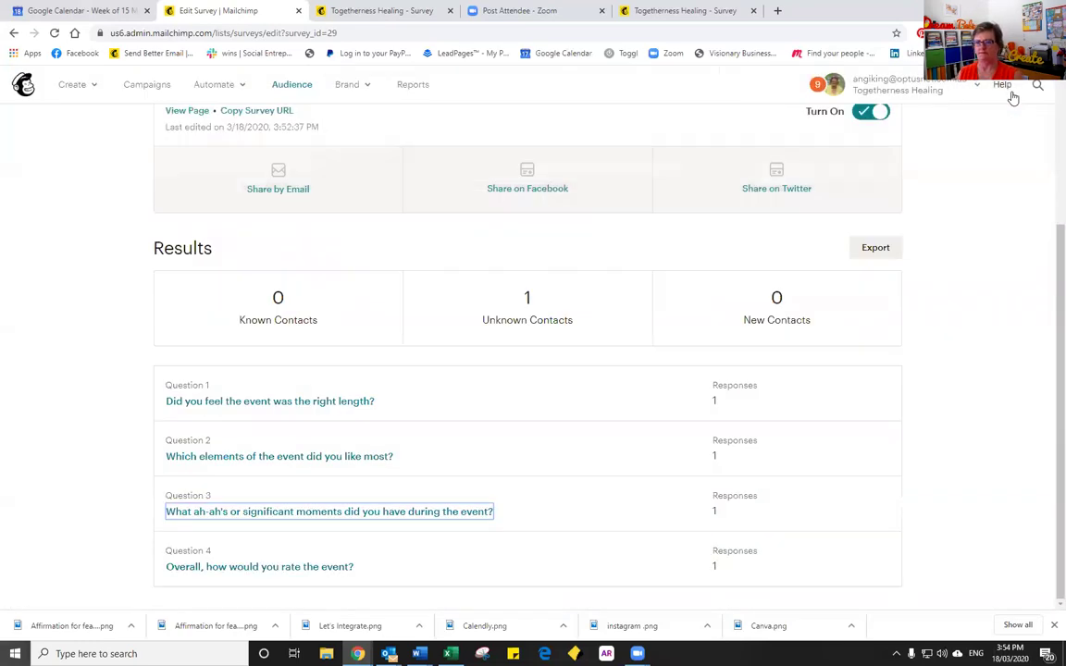
# - View the survey's email sharing links with and without automatic response attribution, and close the sharing dialog
pyautogui.scroll(4, 302, 283)
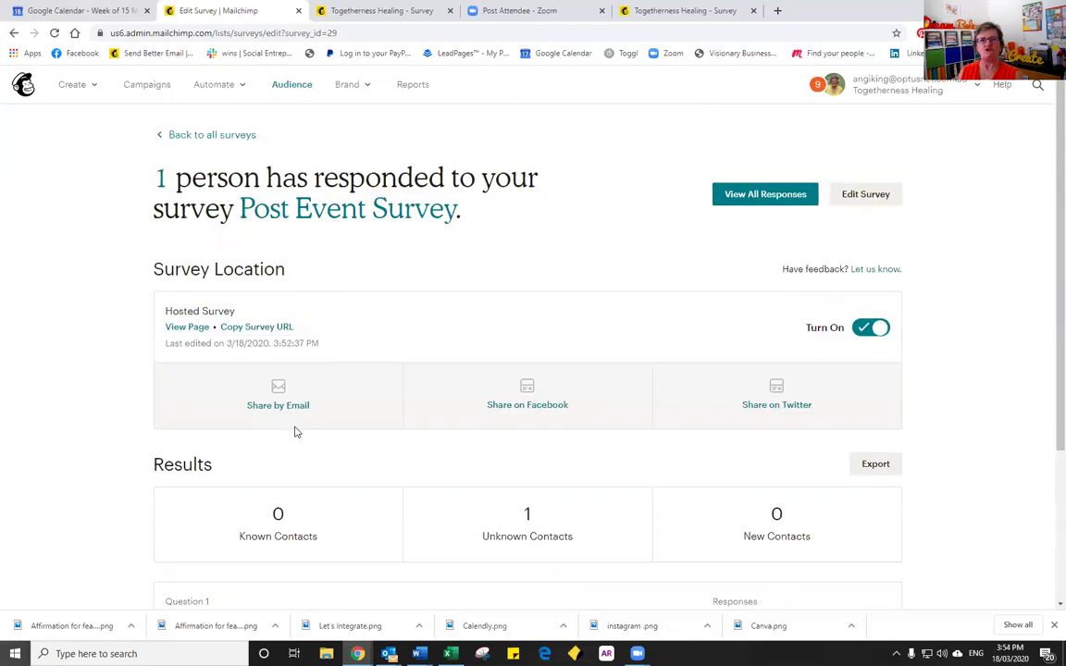
pyautogui.scroll(-1, 294, 429)
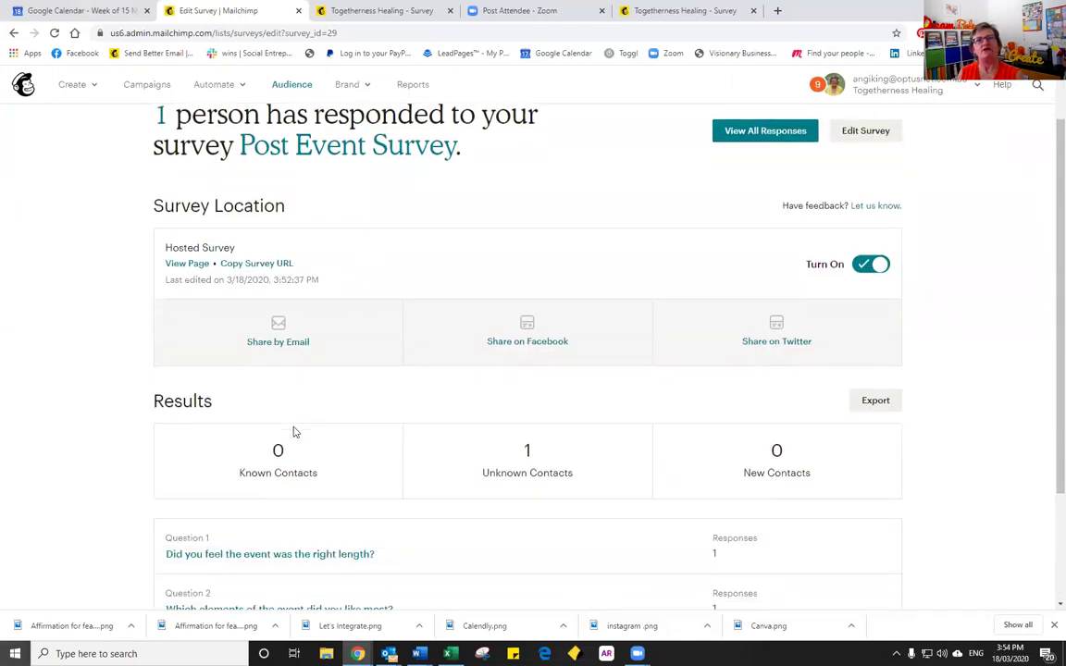
pyautogui.click(279, 342)
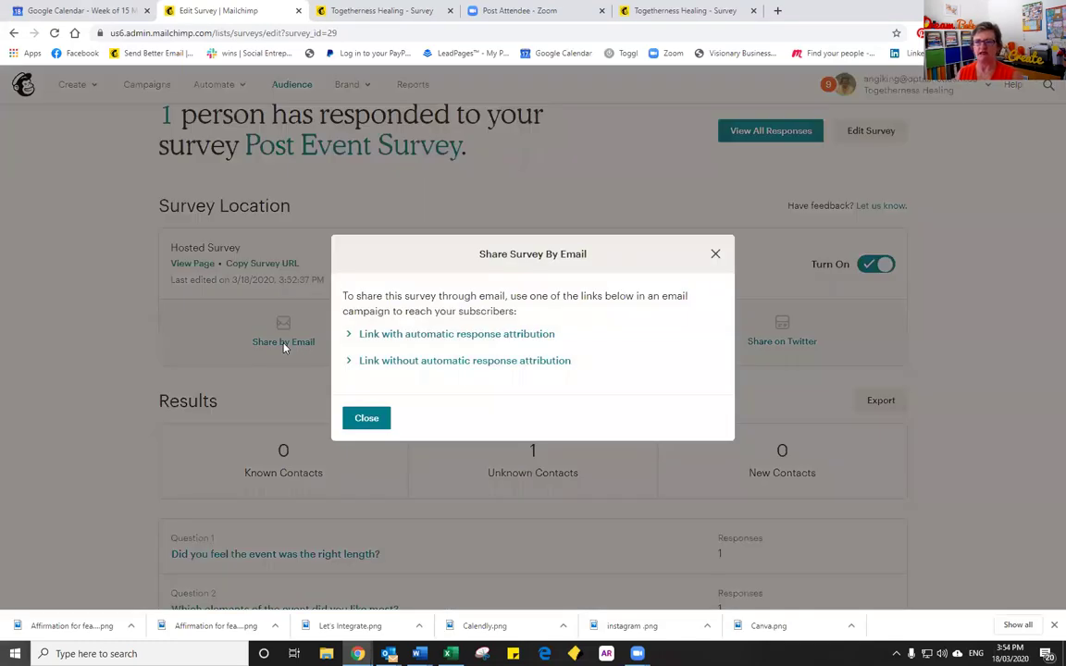
pyautogui.click(350, 334)
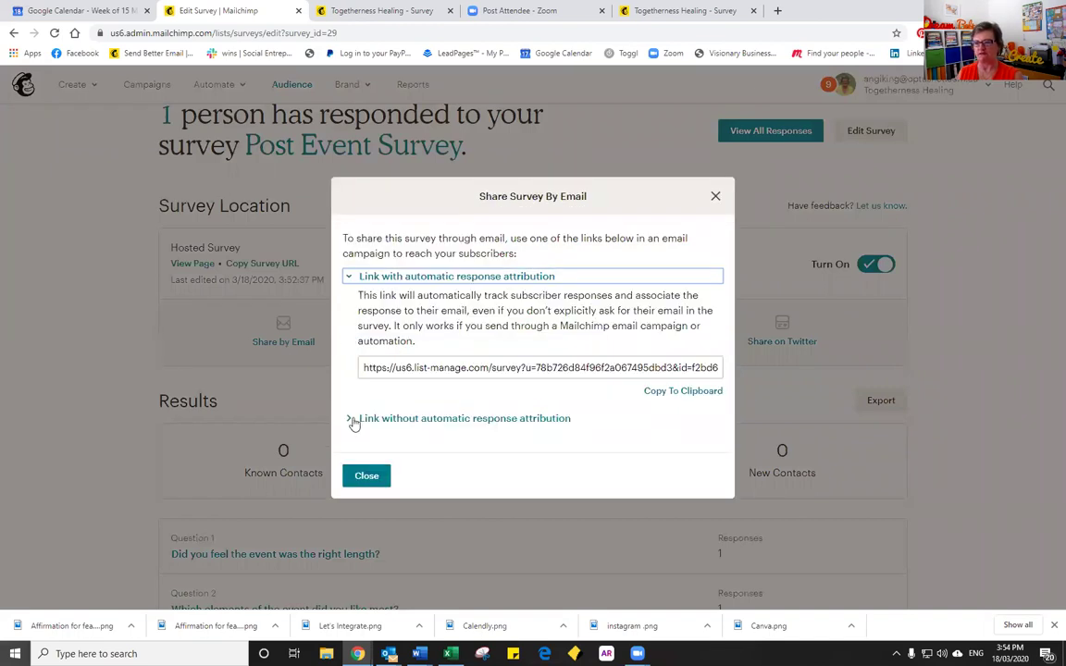
pyautogui.click(350, 419)
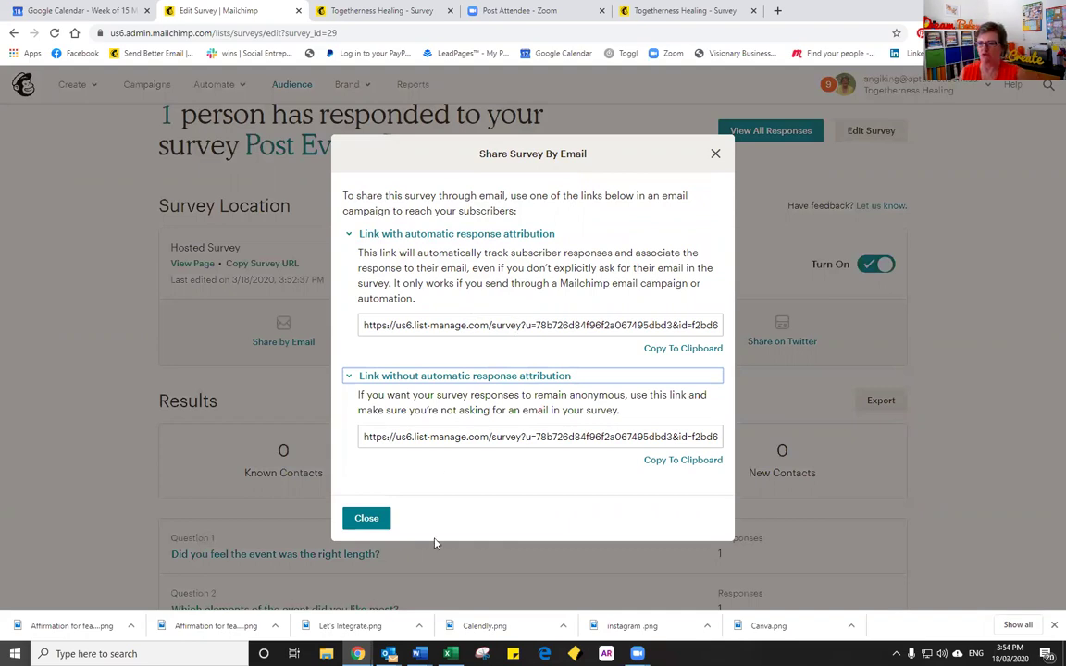
pyautogui.click(364, 519)
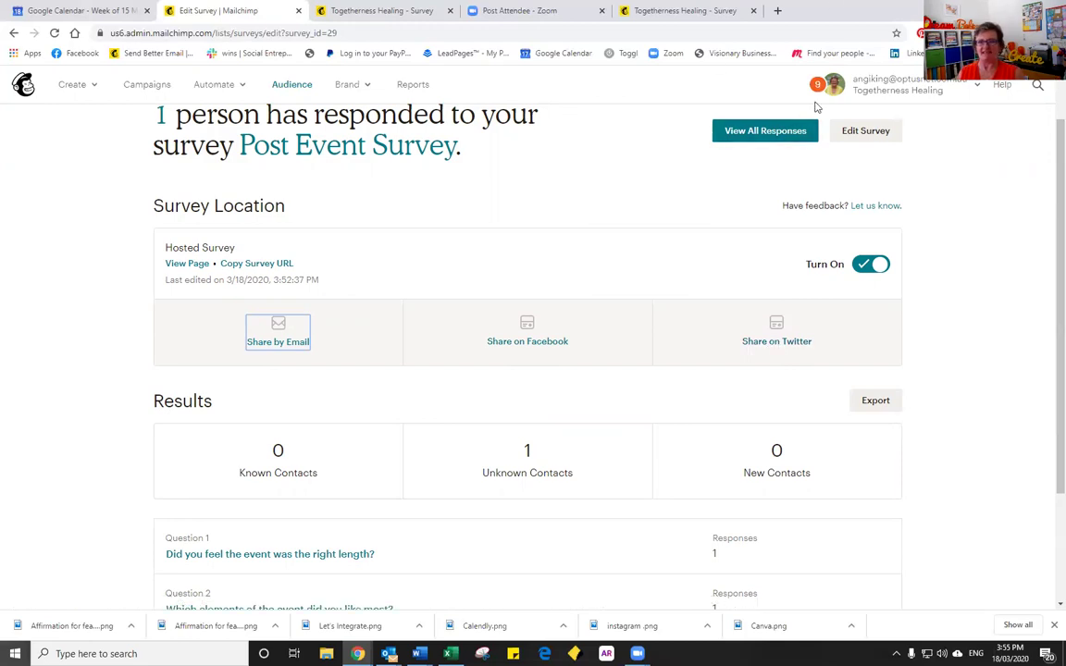
# - Open all responses to the Post Event Survey and examine the answer breakdown and the responding contact
pyautogui.click(759, 133)
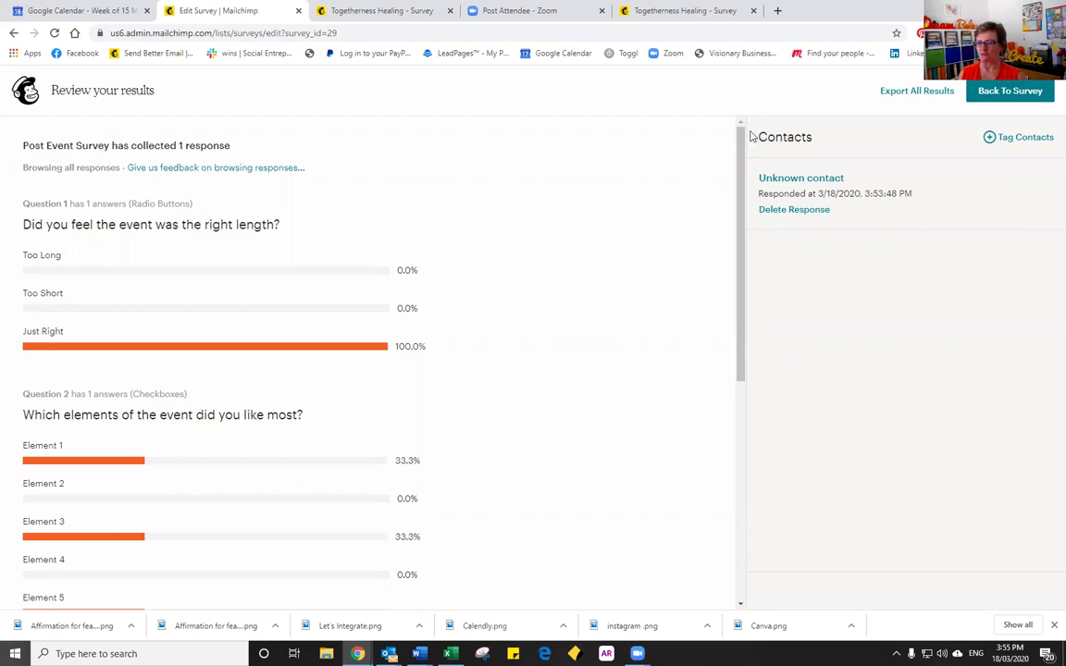
pyautogui.scroll(-1, 472, 172)
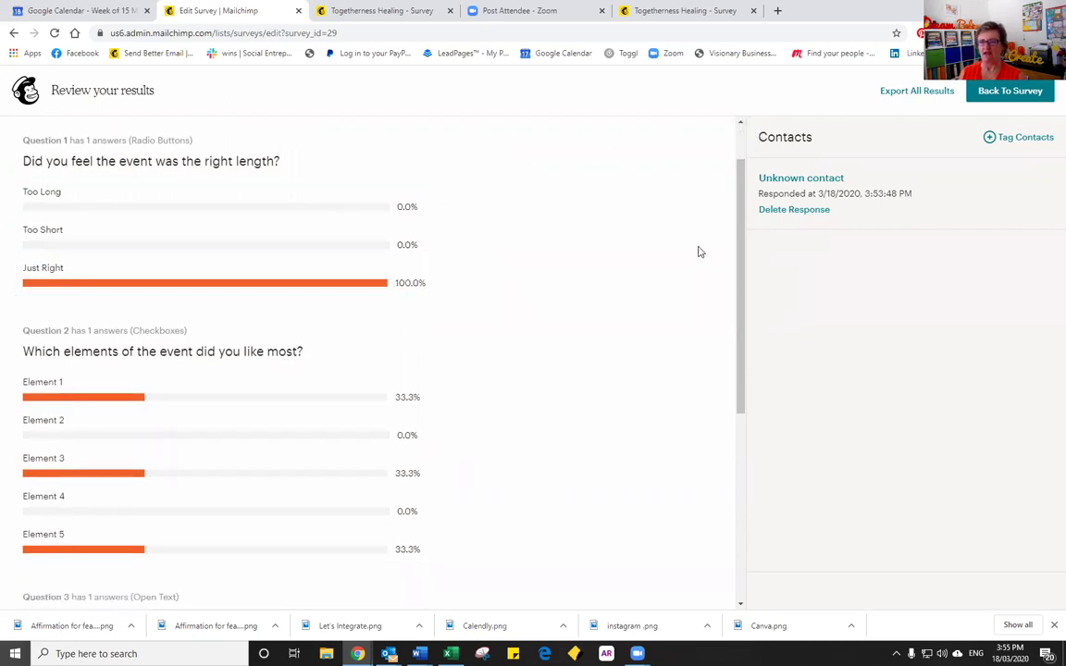
pyautogui.moveTo(739, 266); pyautogui.dragTo(766, 180)
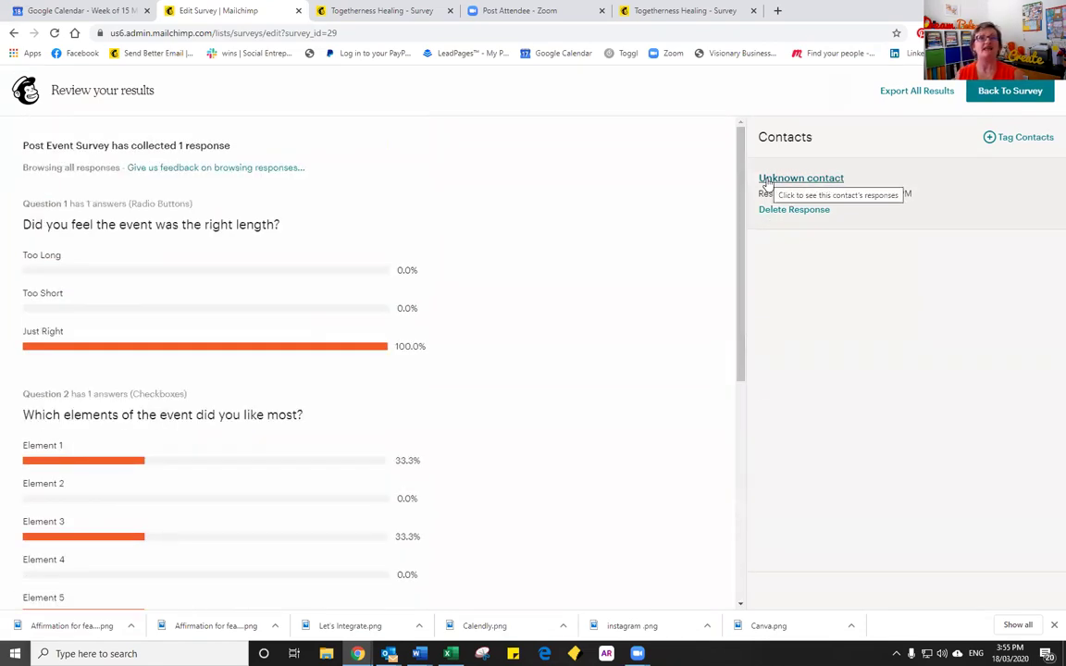